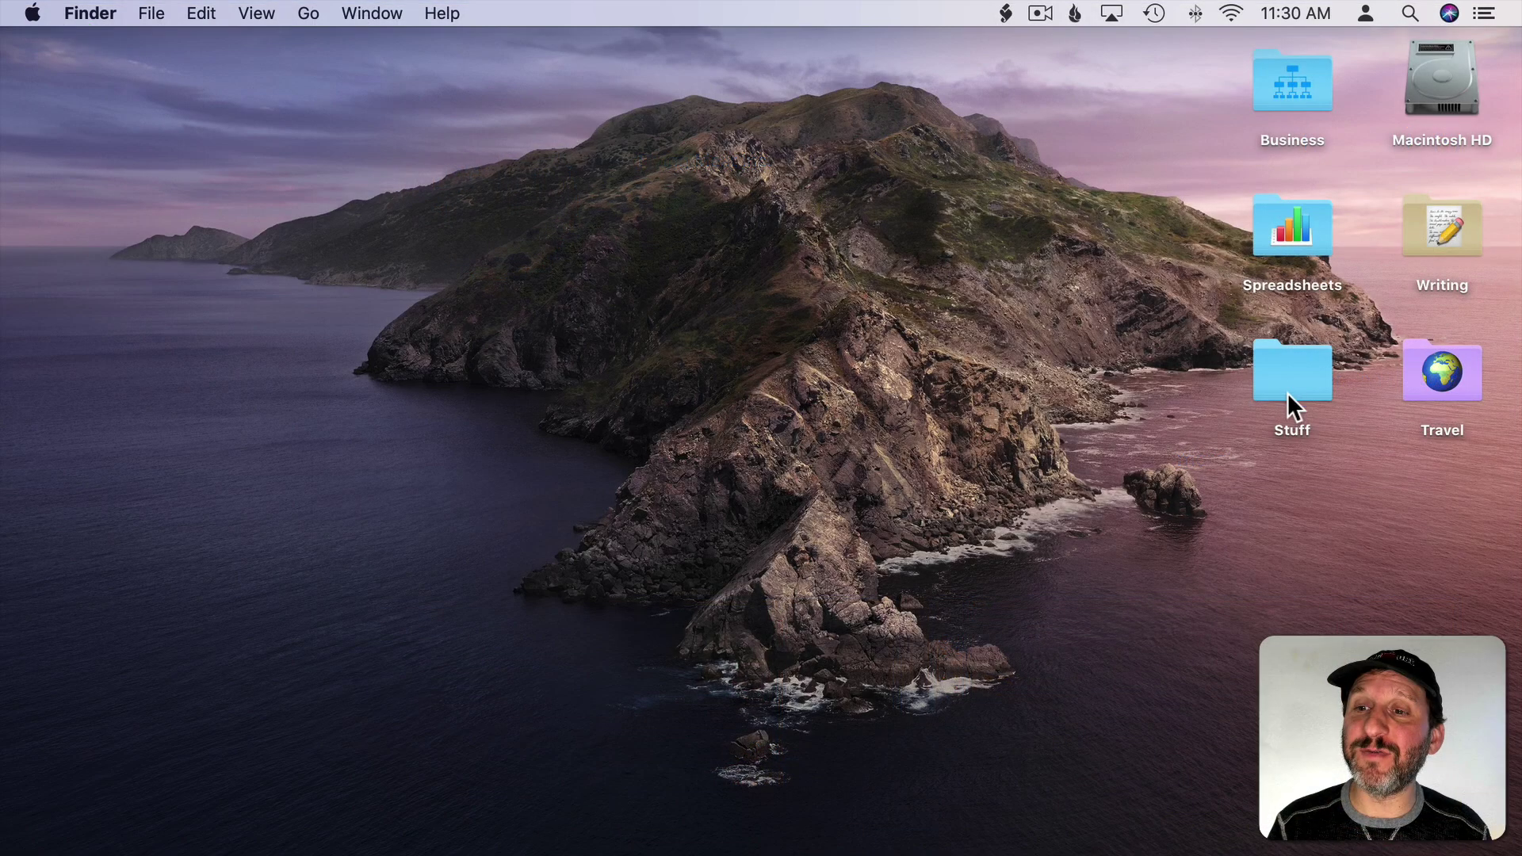
Copy the Stuff folder's icon from its Get Info window to the clipboard
{"action": "left_click", "coordinate": [1288, 388]}
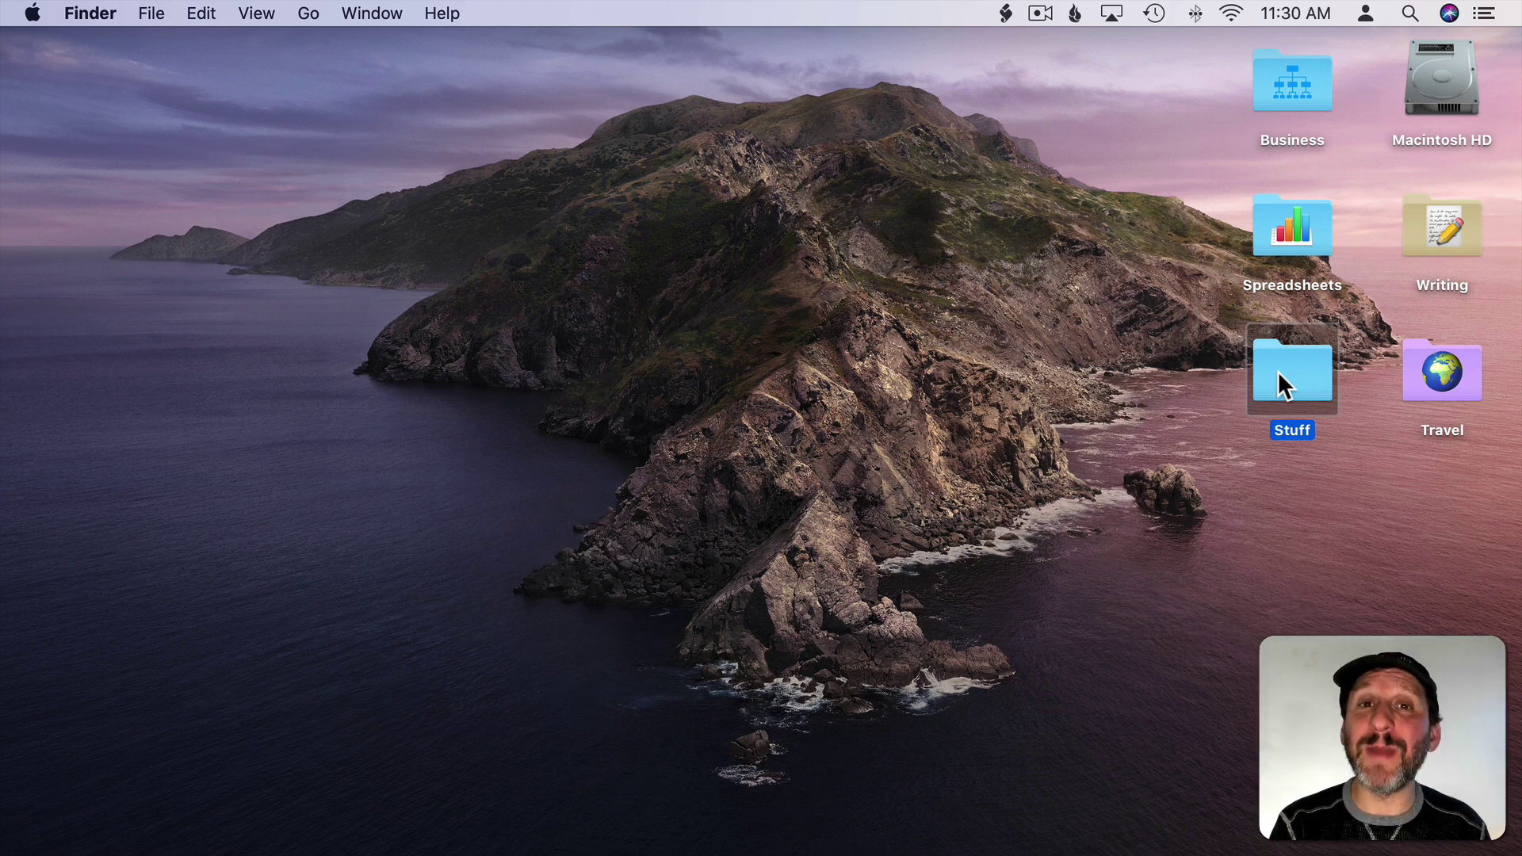
{"action": "key", "text": "super+i"}
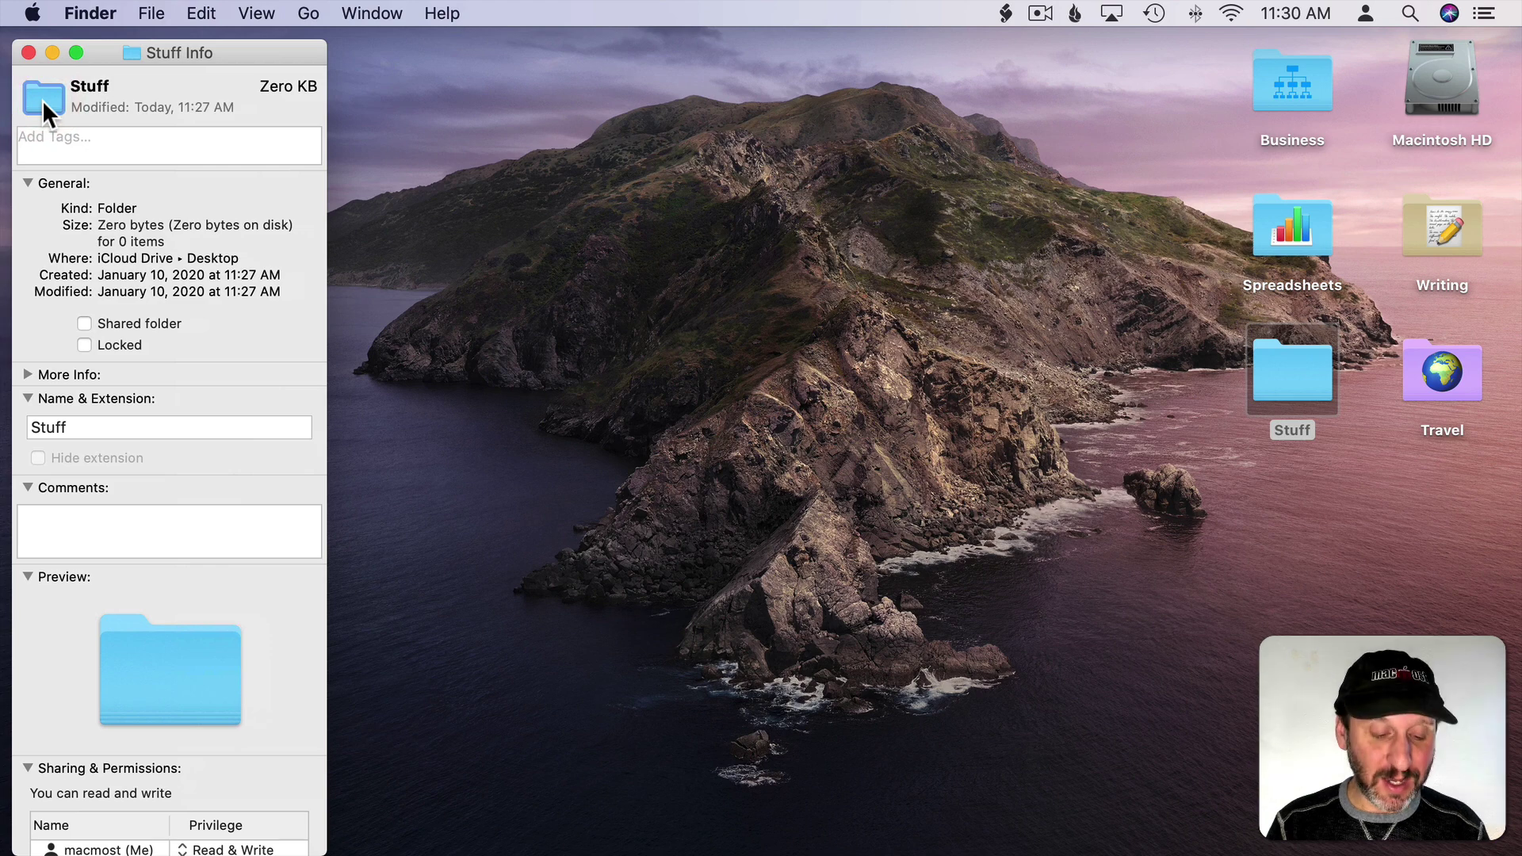
{"action": "key", "text": "super+c"}
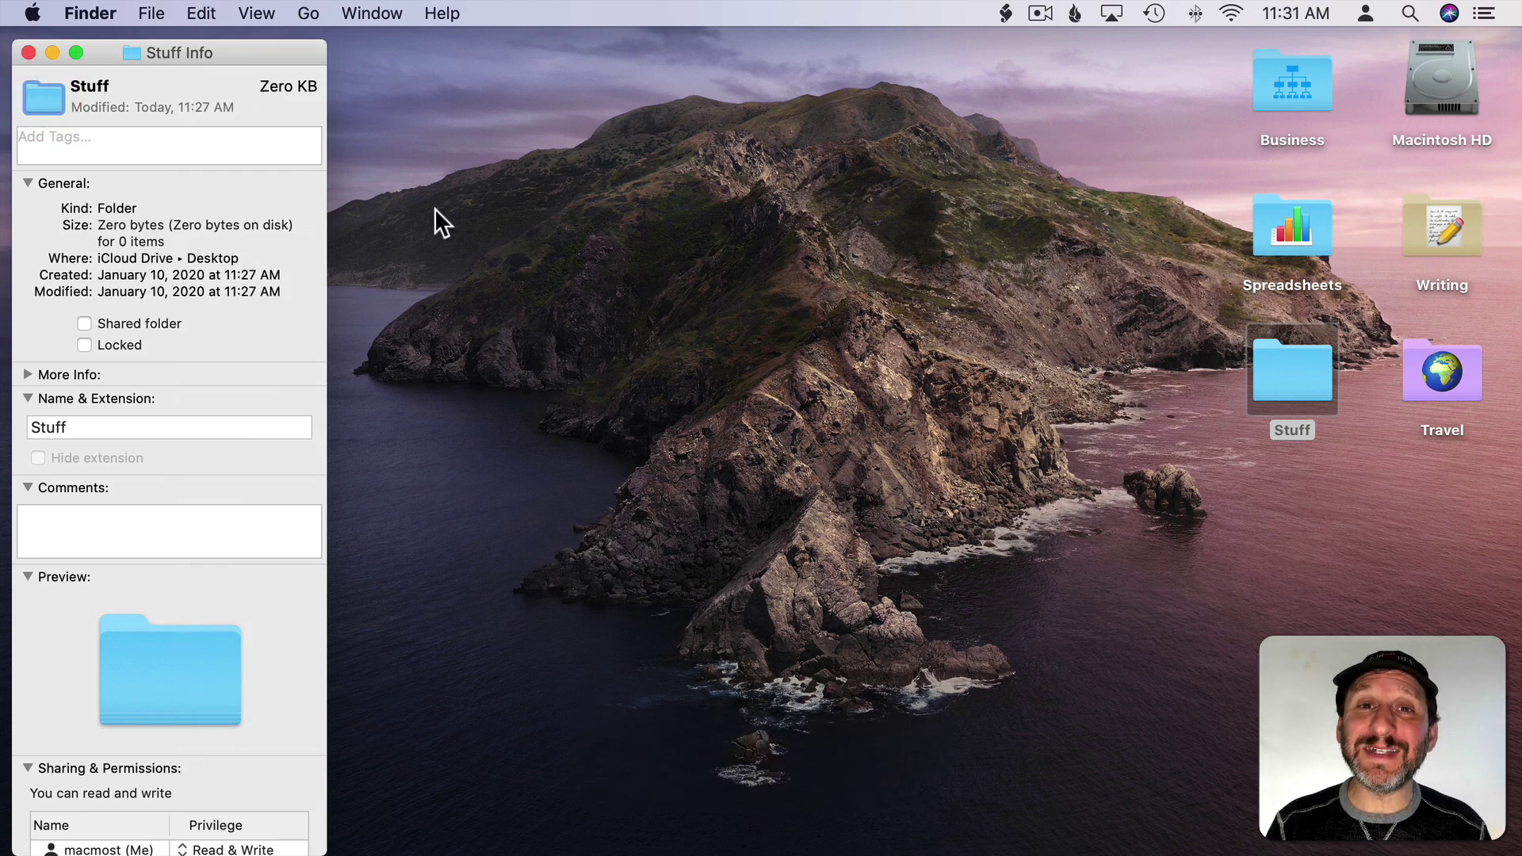
Create a new 1024×1024 Acorn image from the copied blue folder icon
{"action": "mouse_move", "coordinate": [898, 854]}
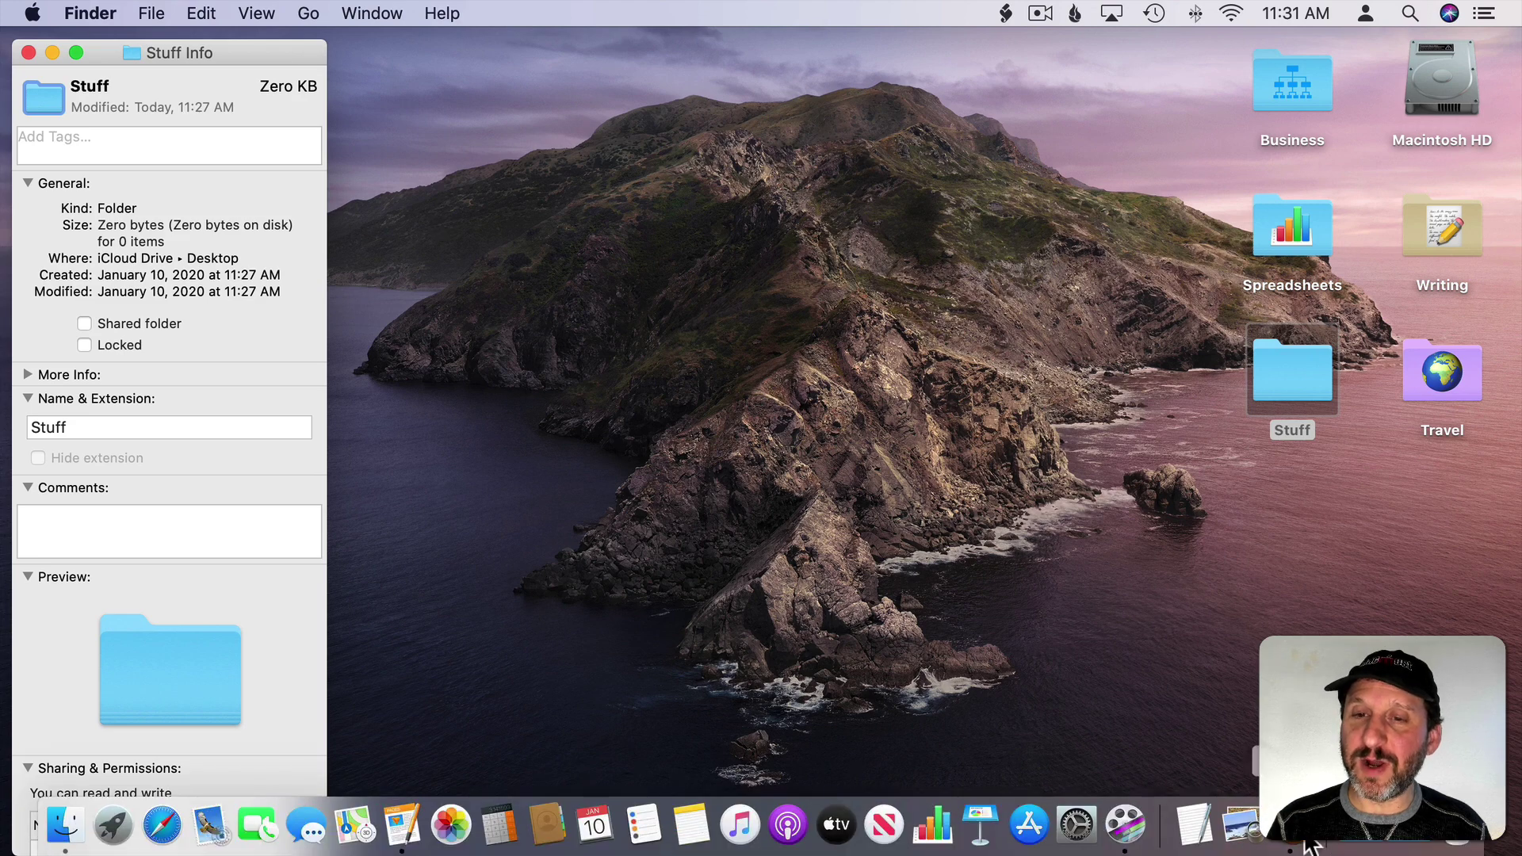
{"action": "left_click", "coordinate": [1309, 846]}
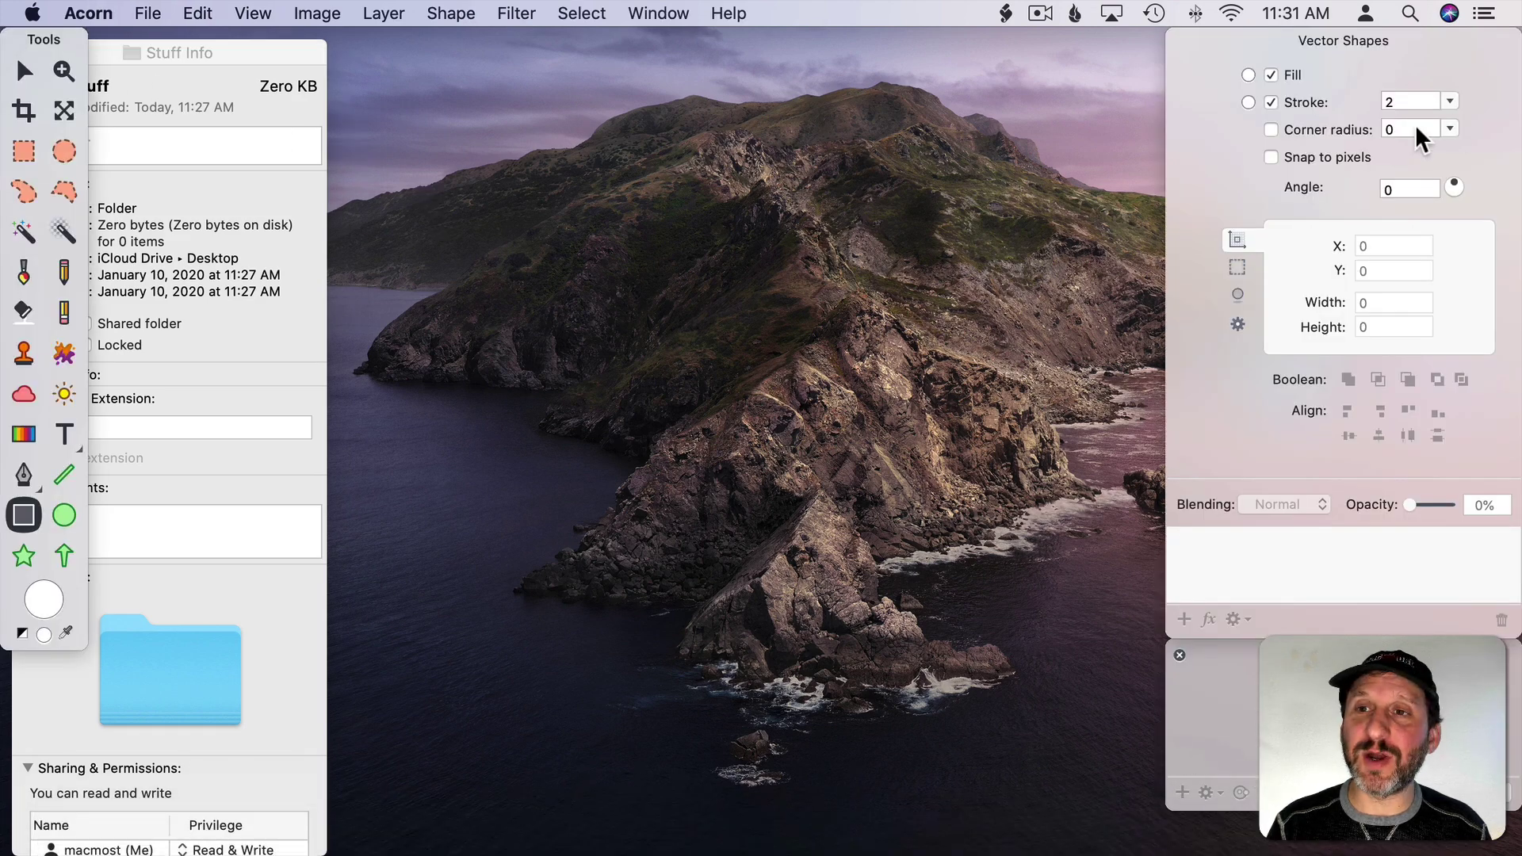
{"action": "left_click", "coordinate": [147, 13]}
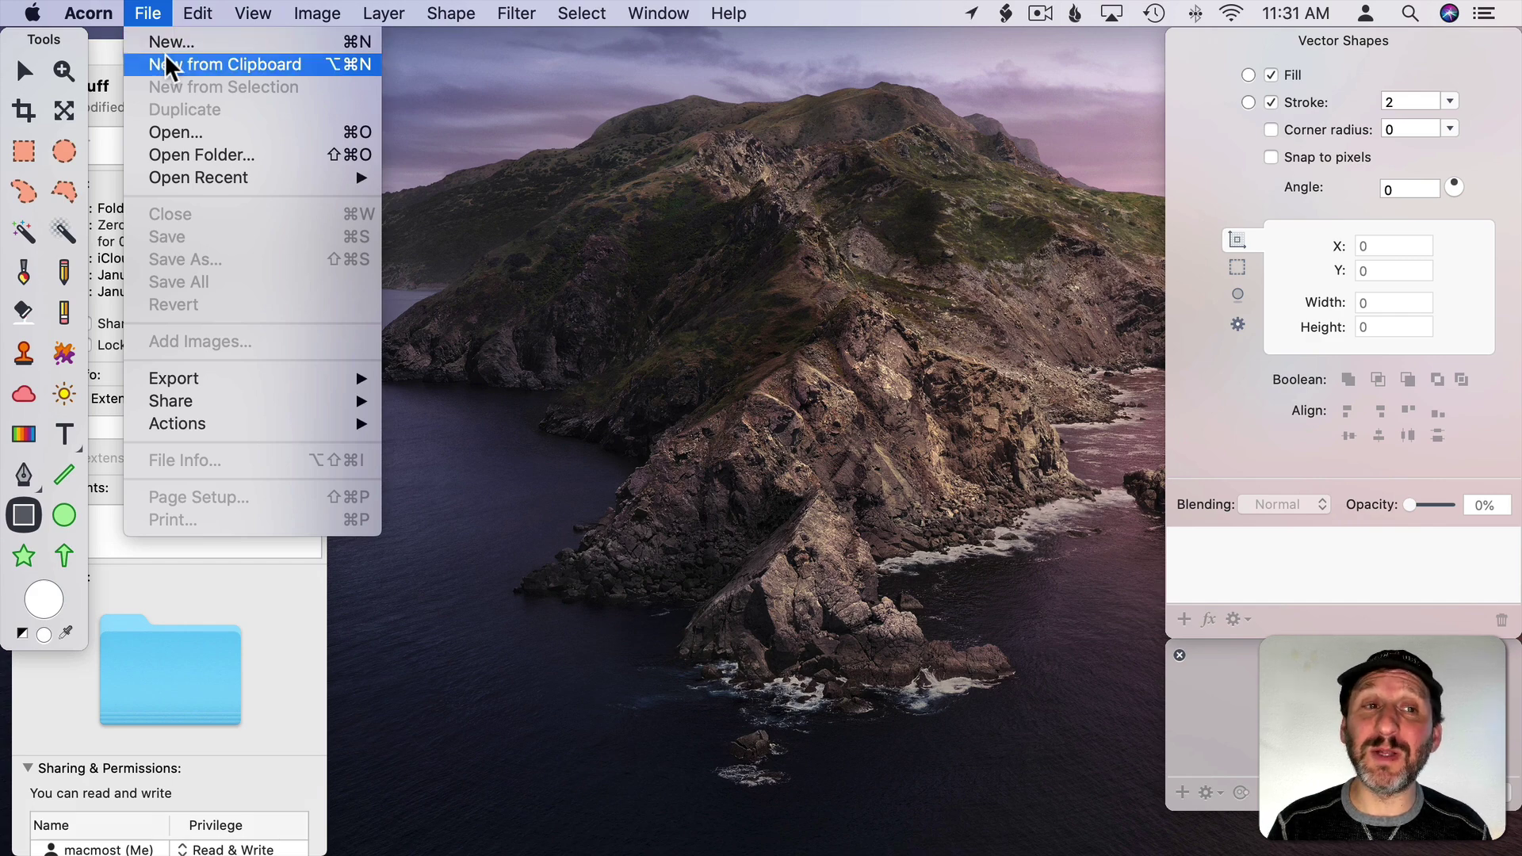
{"action": "left_click", "coordinate": [168, 64]}
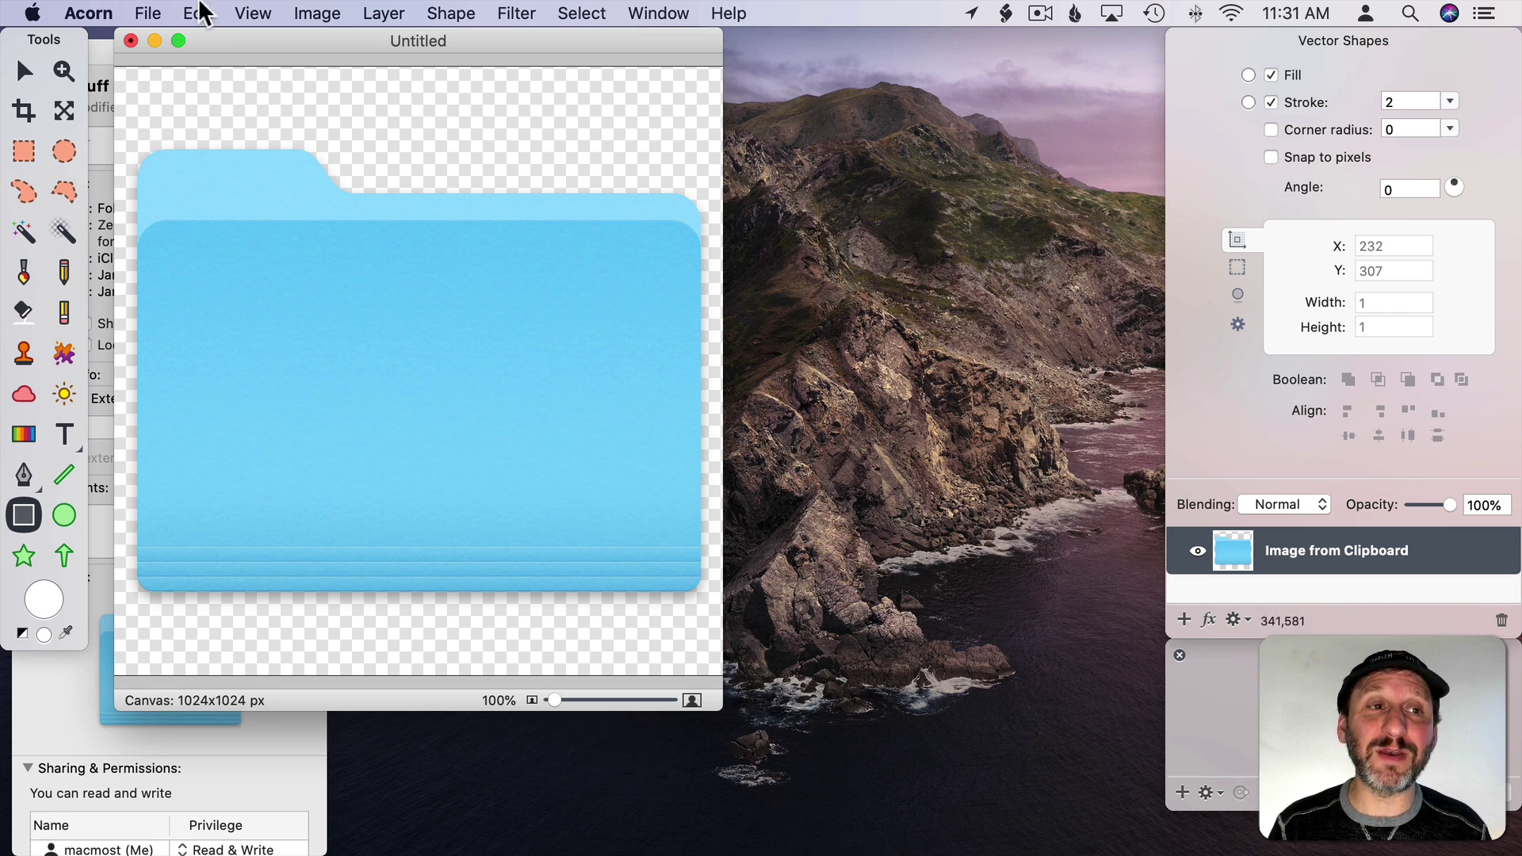
{"action": "left_click", "coordinate": [148, 11]}
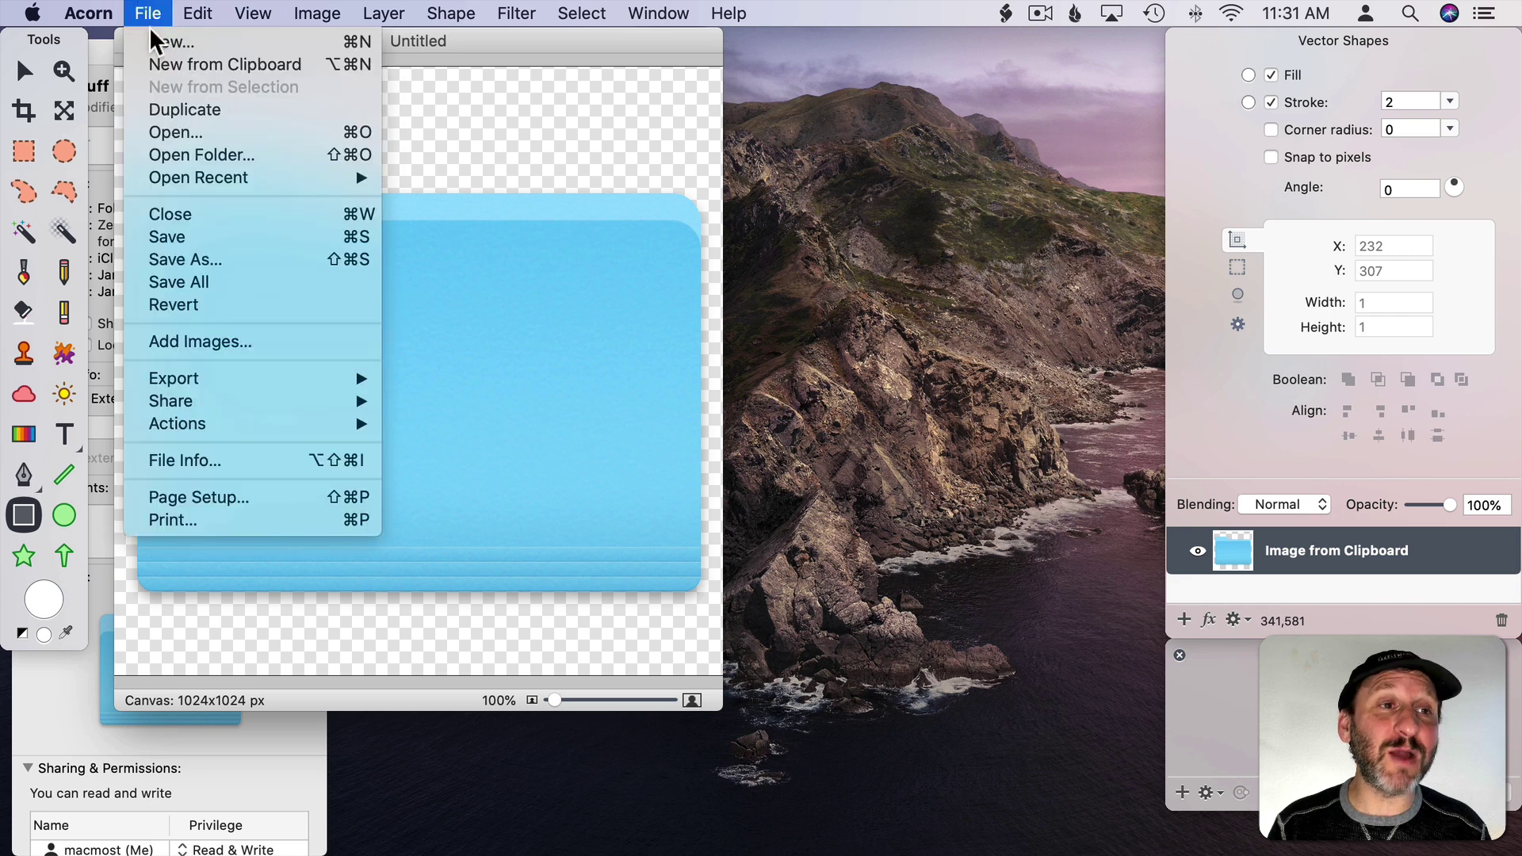
{"action": "left_click", "coordinate": [157, 42]}
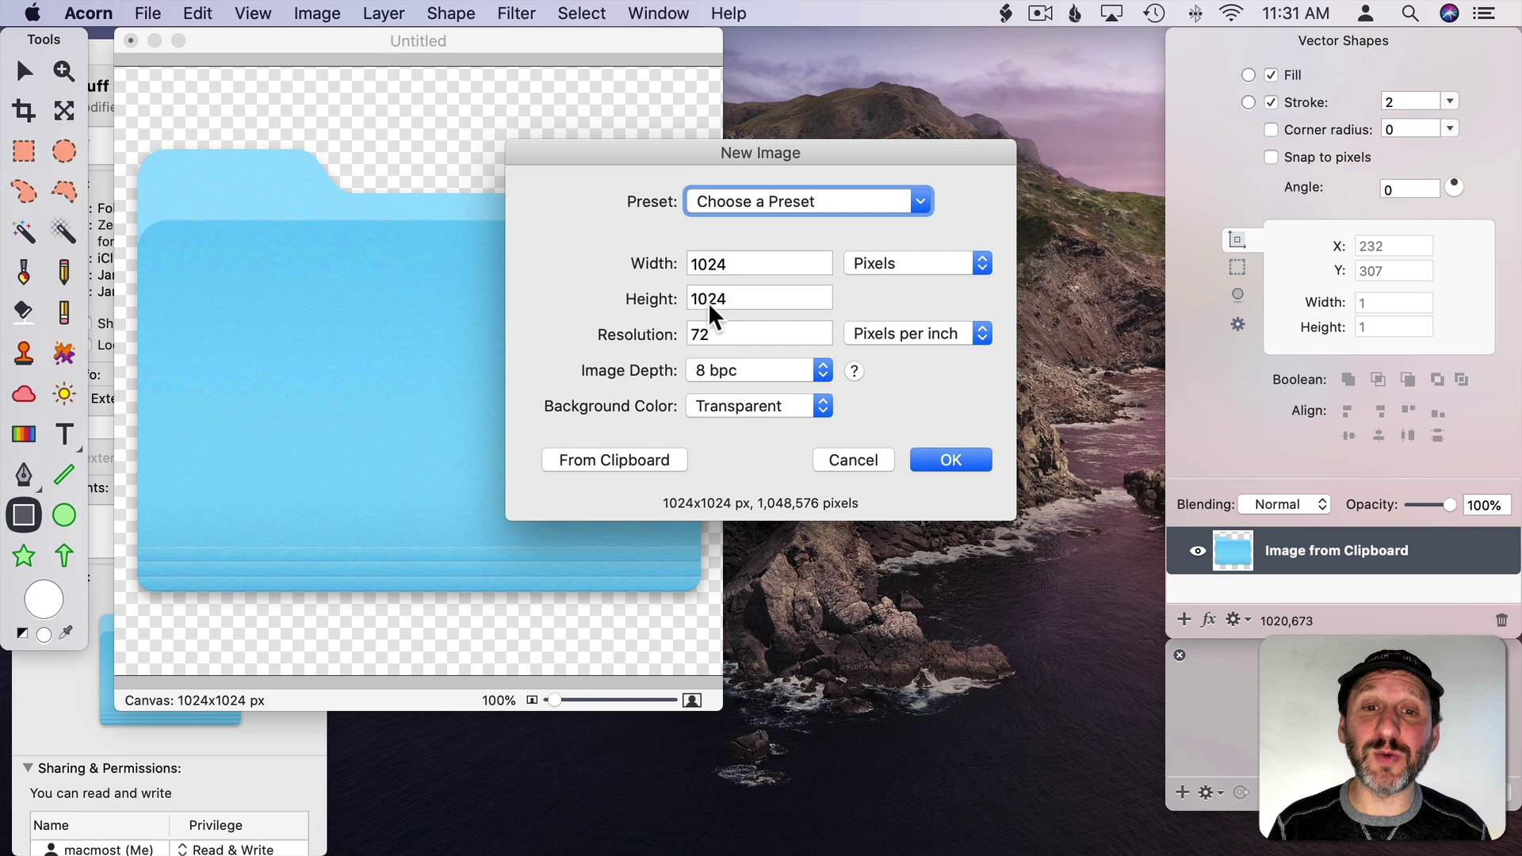
{"action": "left_click", "coordinate": [687, 406]}
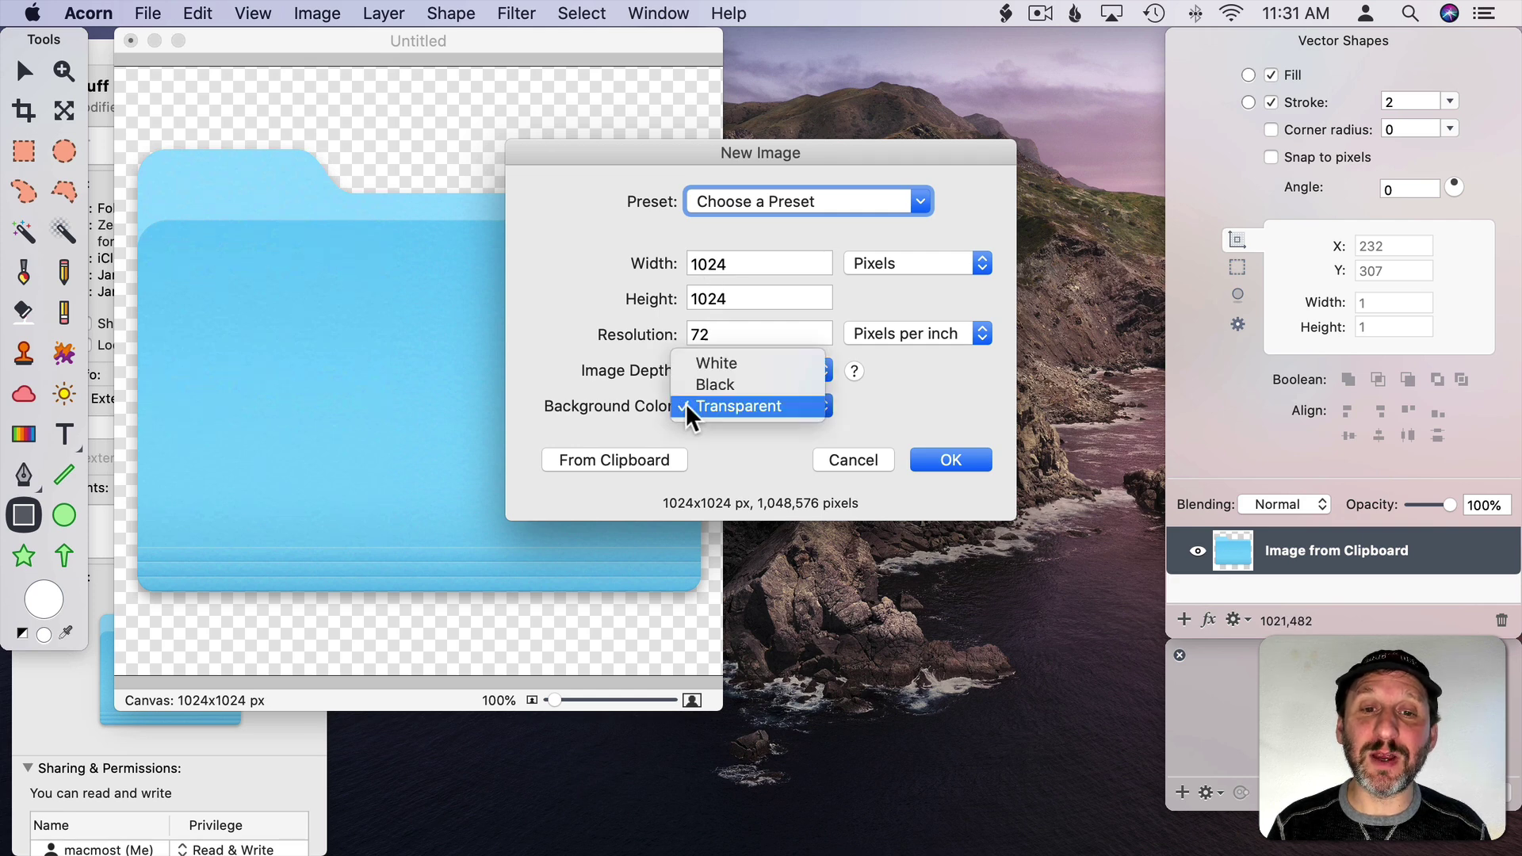
{"action": "key", "text": "Escape"}
{"action": "key", "text": "Escape"}
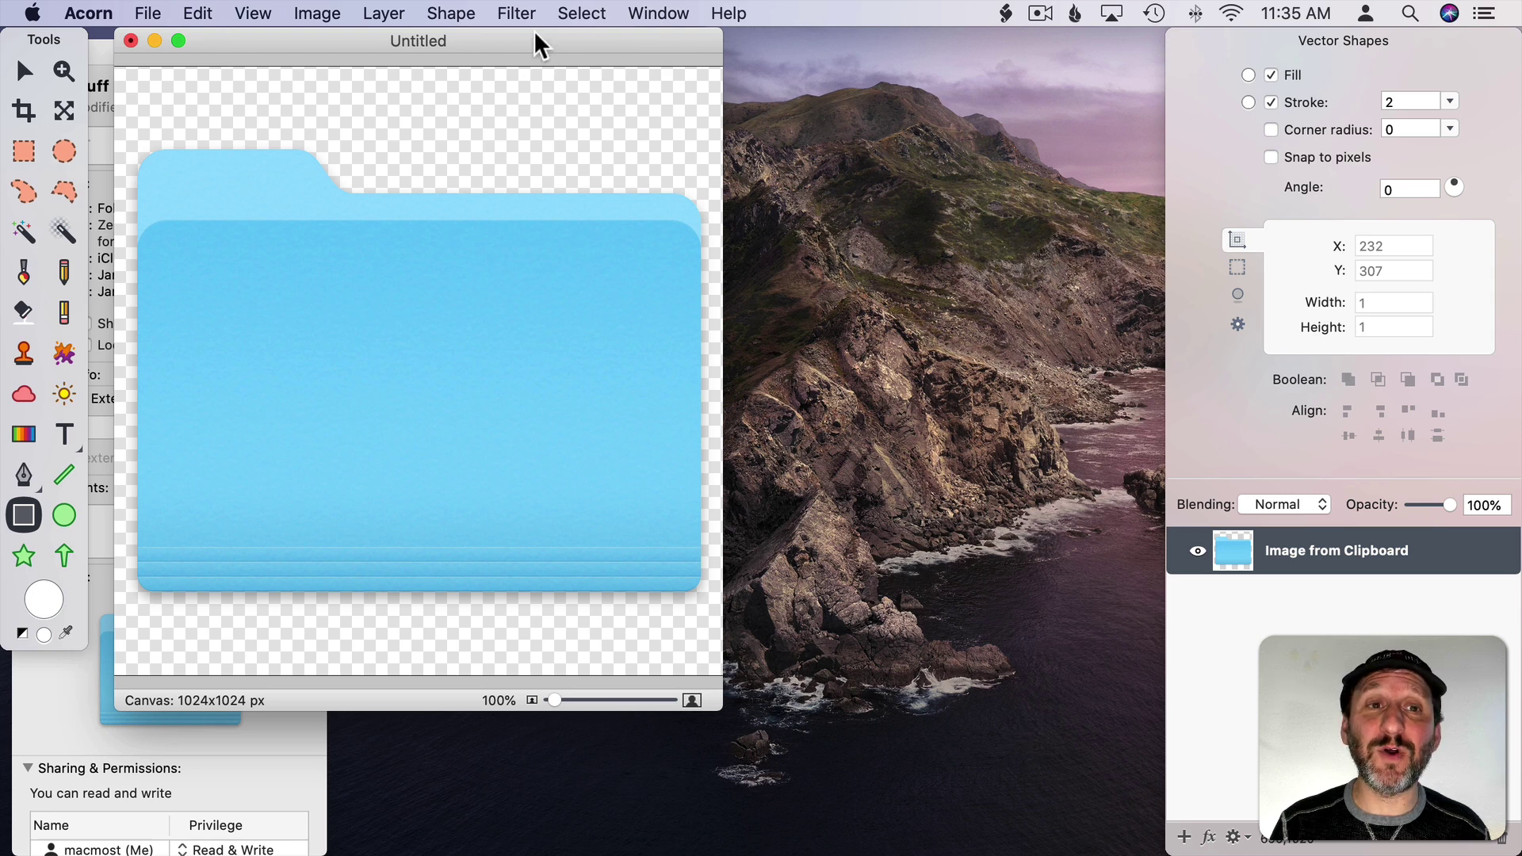
Try a Hue Adjust filter, rotating the angle to turn the folder green, then purple
{"action": "left_click", "coordinate": [516, 15]}
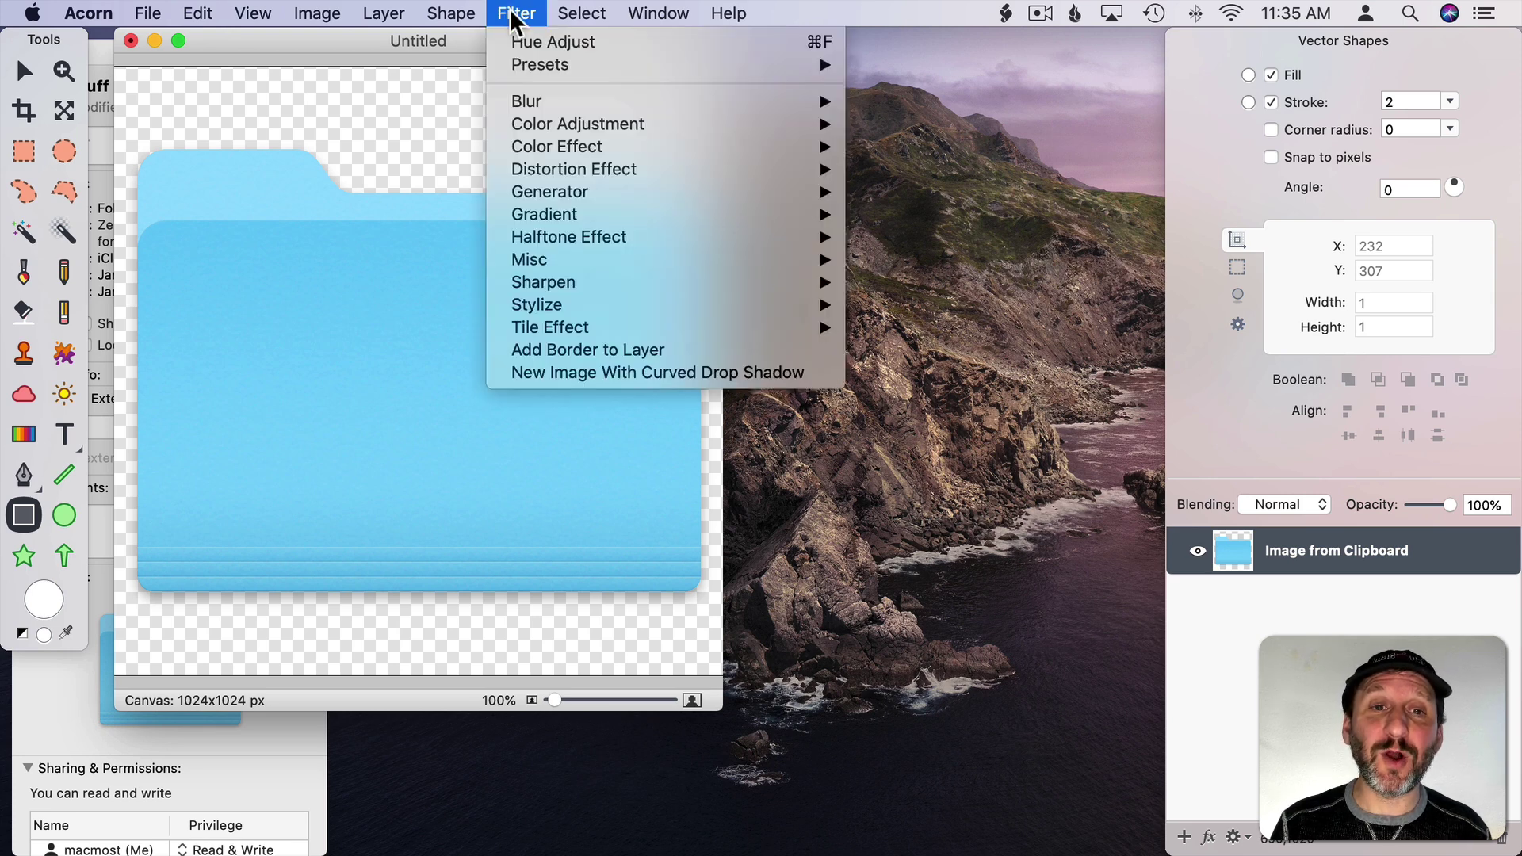
{"action": "mouse_move", "coordinate": [575, 132]}
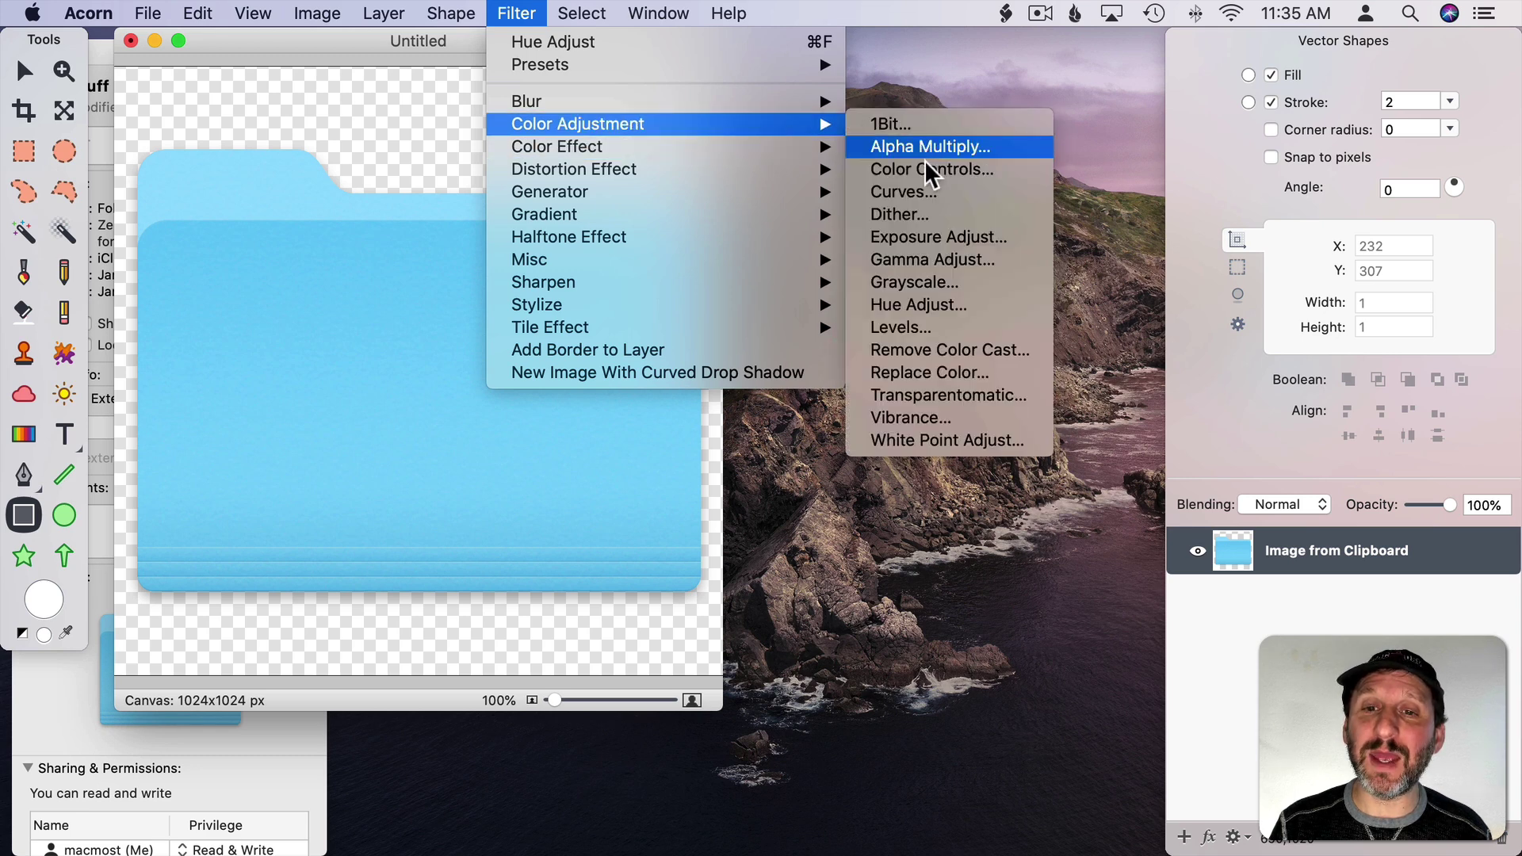
{"action": "left_click", "coordinate": [924, 307]}
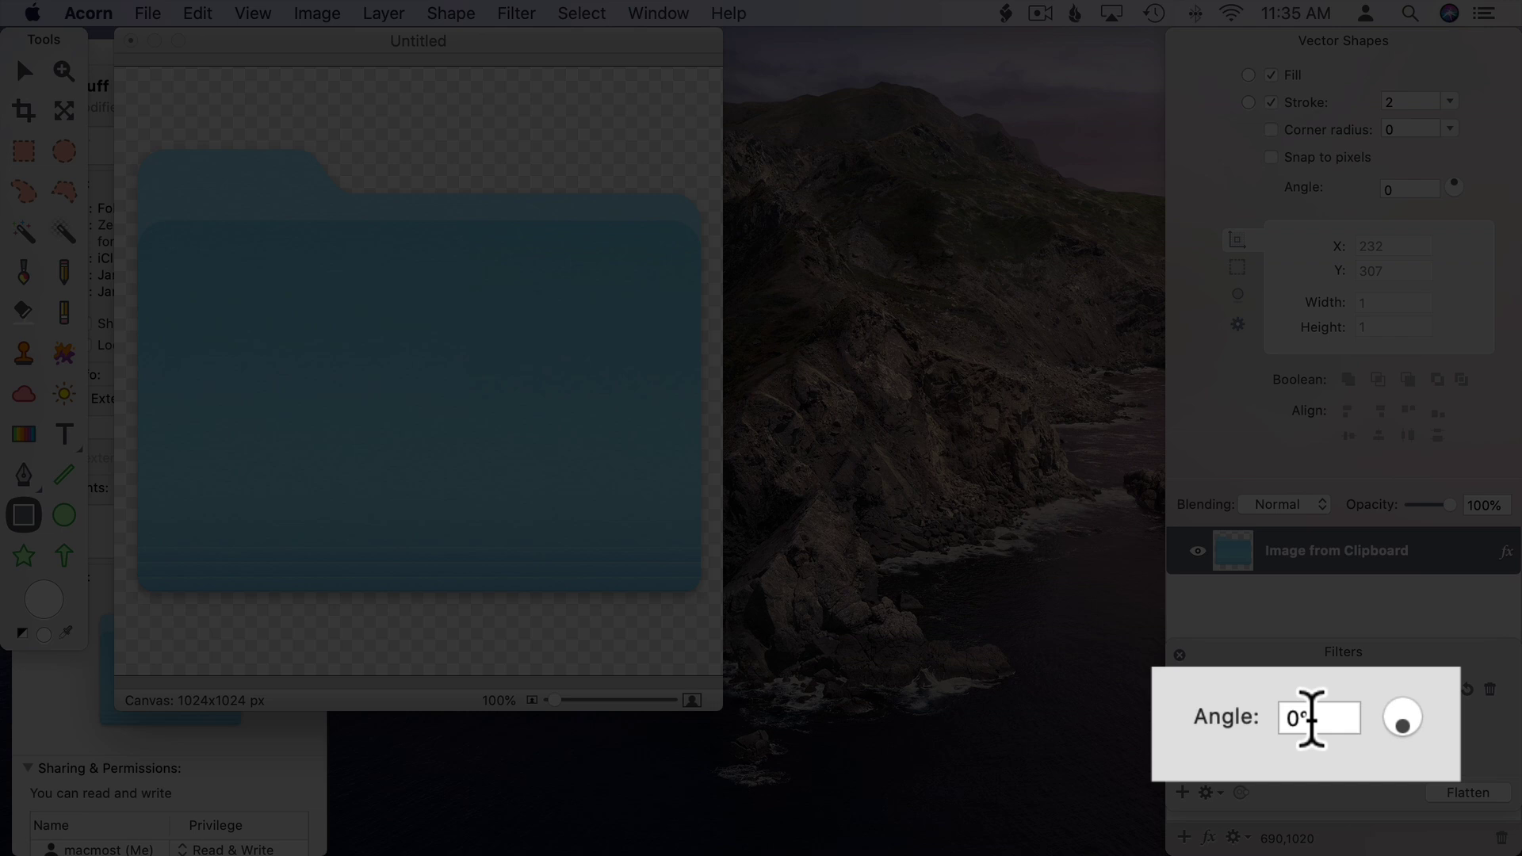
{"action": "left_click", "coordinate": [1403, 725]}
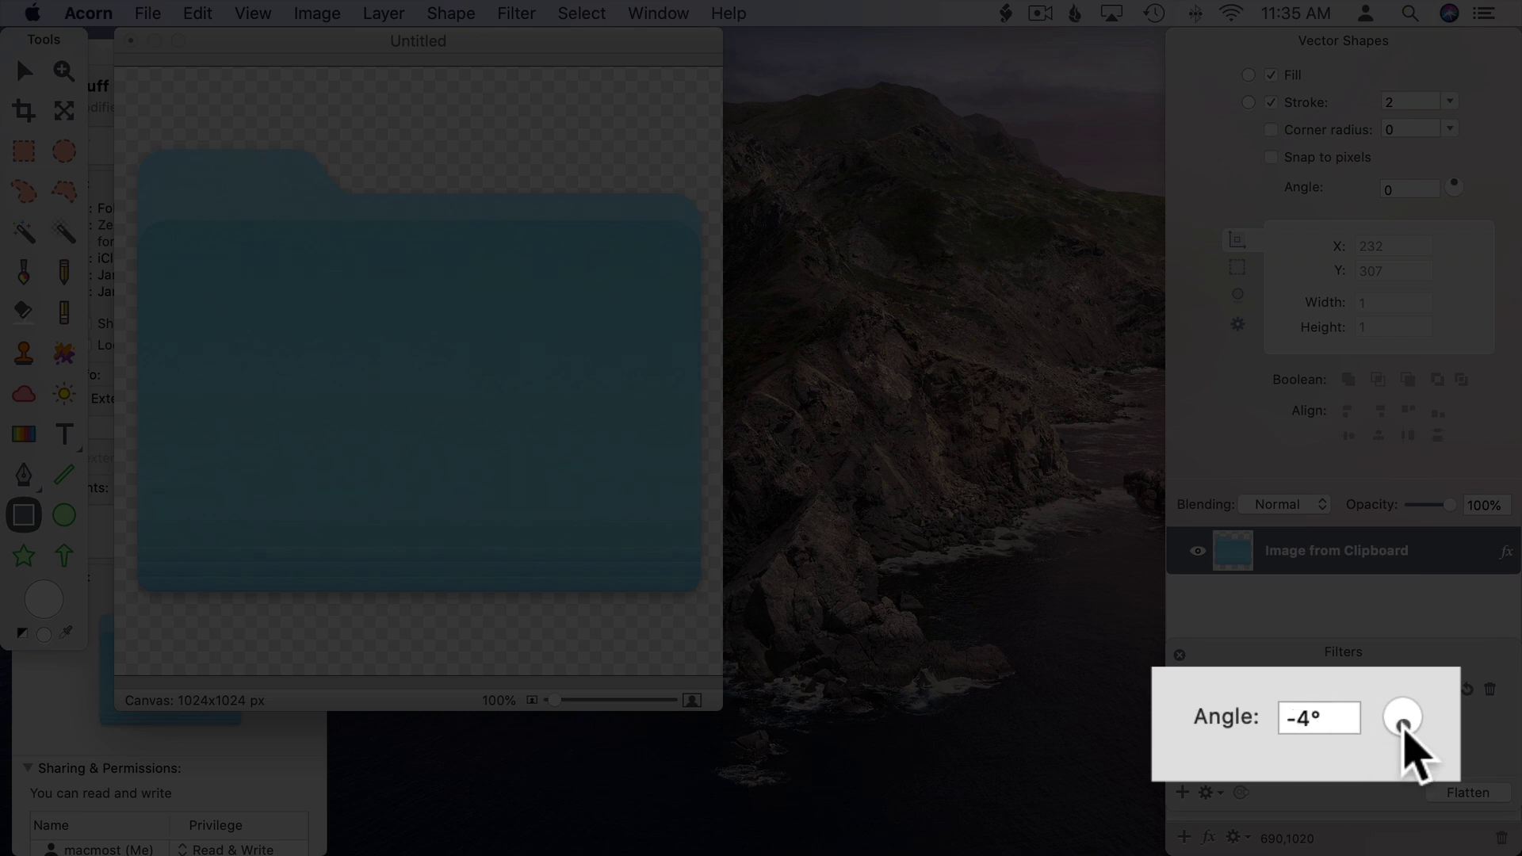
{"action": "left_click_drag", "start_coordinate": [1356, 723], "coordinate": [1358, 723]}
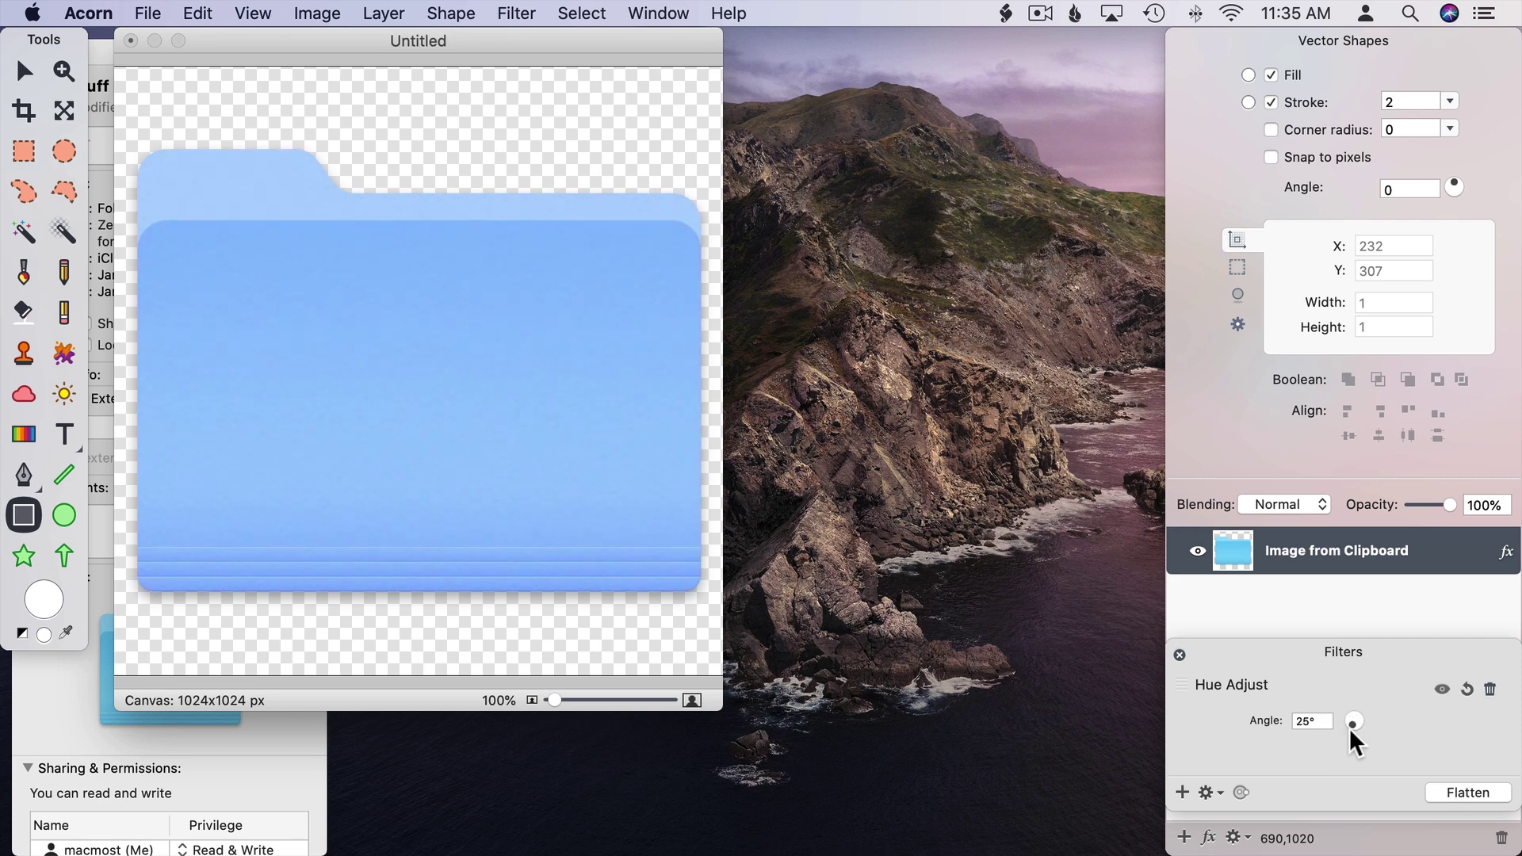
{"action": "left_click_drag", "start_coordinate": [1350, 730], "coordinate": [1356, 725]}
Discard the hue adjustment and apply a Color Monochrome filter to the folder
{"action": "left_click", "coordinate": [1179, 655]}
{"action": "left_click", "coordinate": [516, 13]}
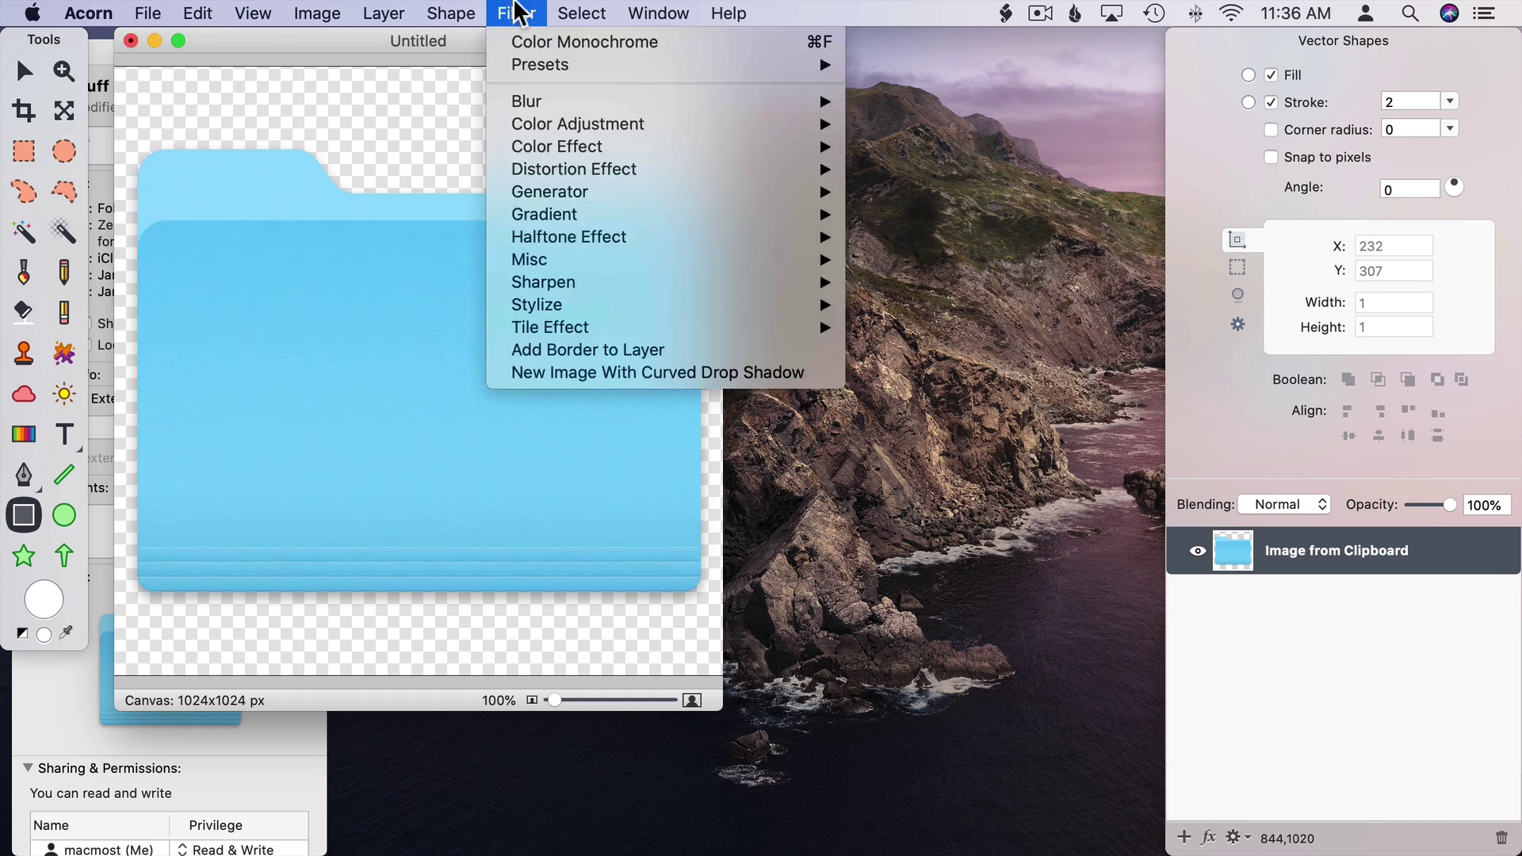
{"action": "mouse_move", "coordinate": [562, 156]}
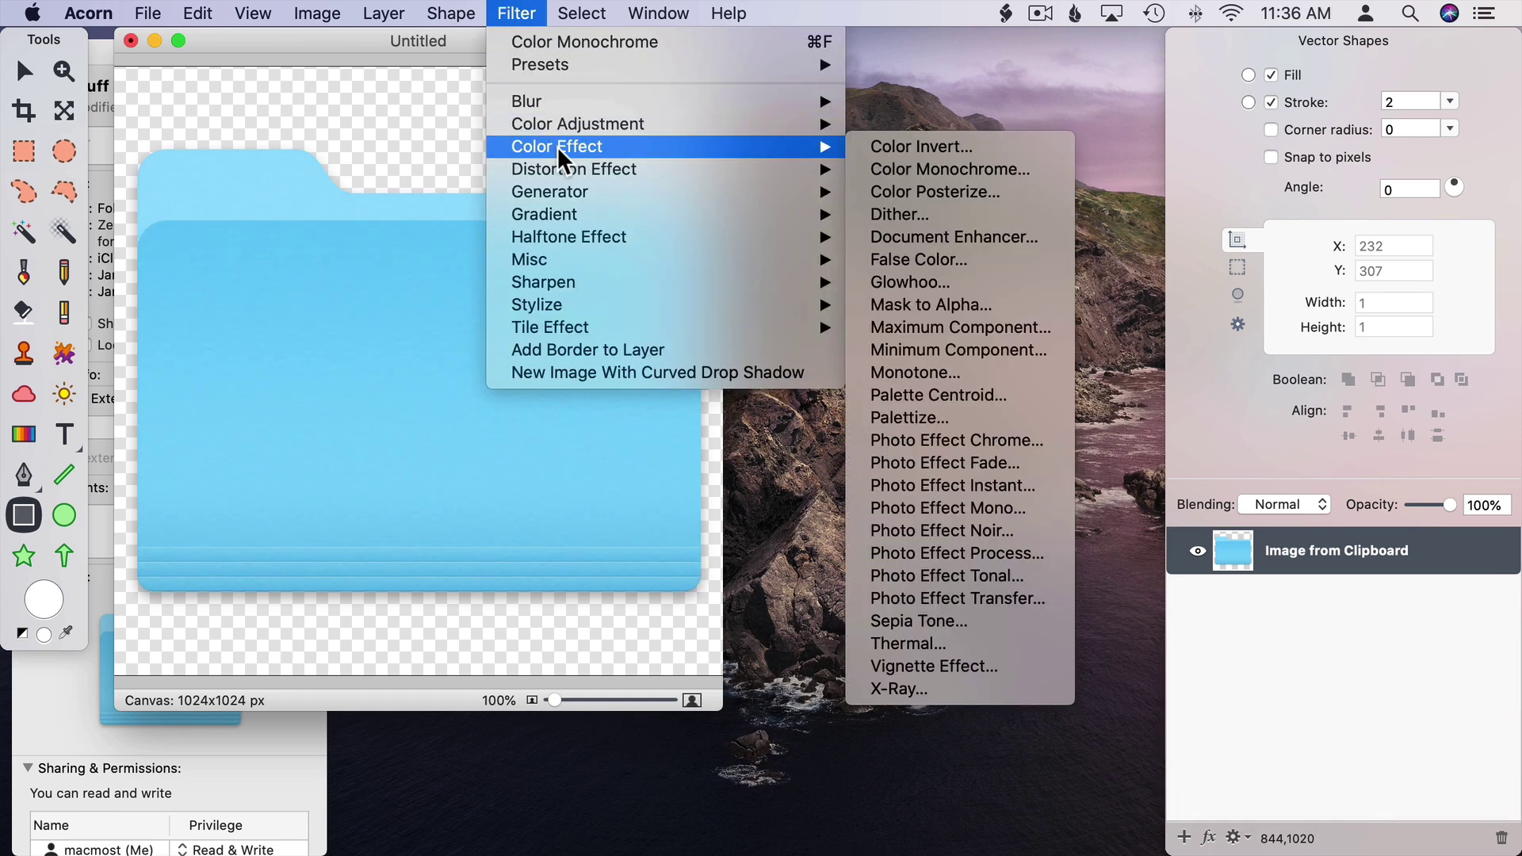
{"action": "left_click", "coordinate": [944, 171]}
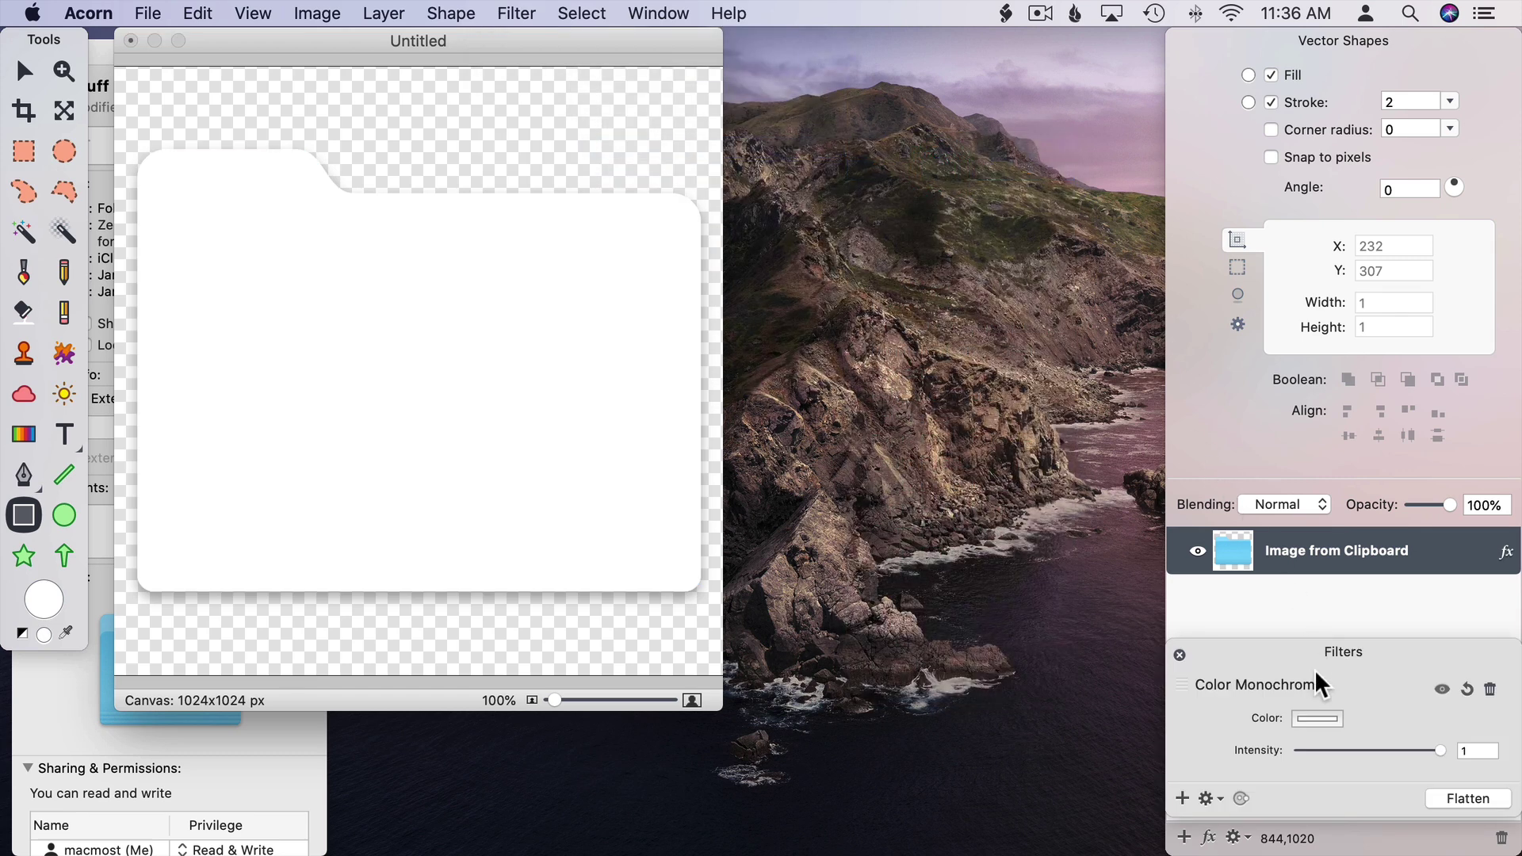
Set the monochrome tint to Maraschino red at intensity 1
{"action": "left_click", "coordinate": [1317, 719]}
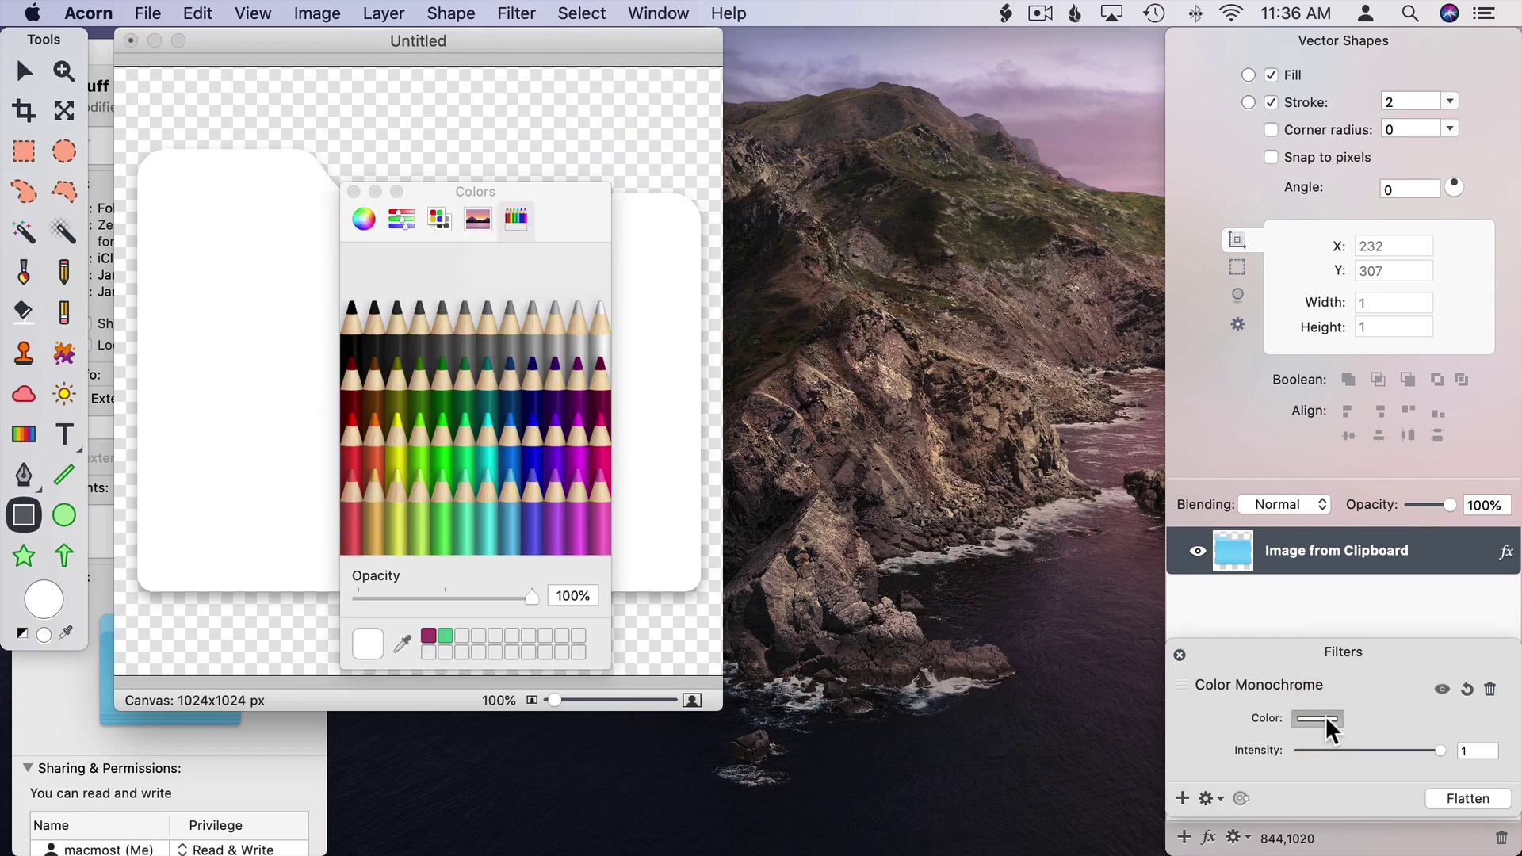
{"action": "left_click", "coordinate": [363, 219]}
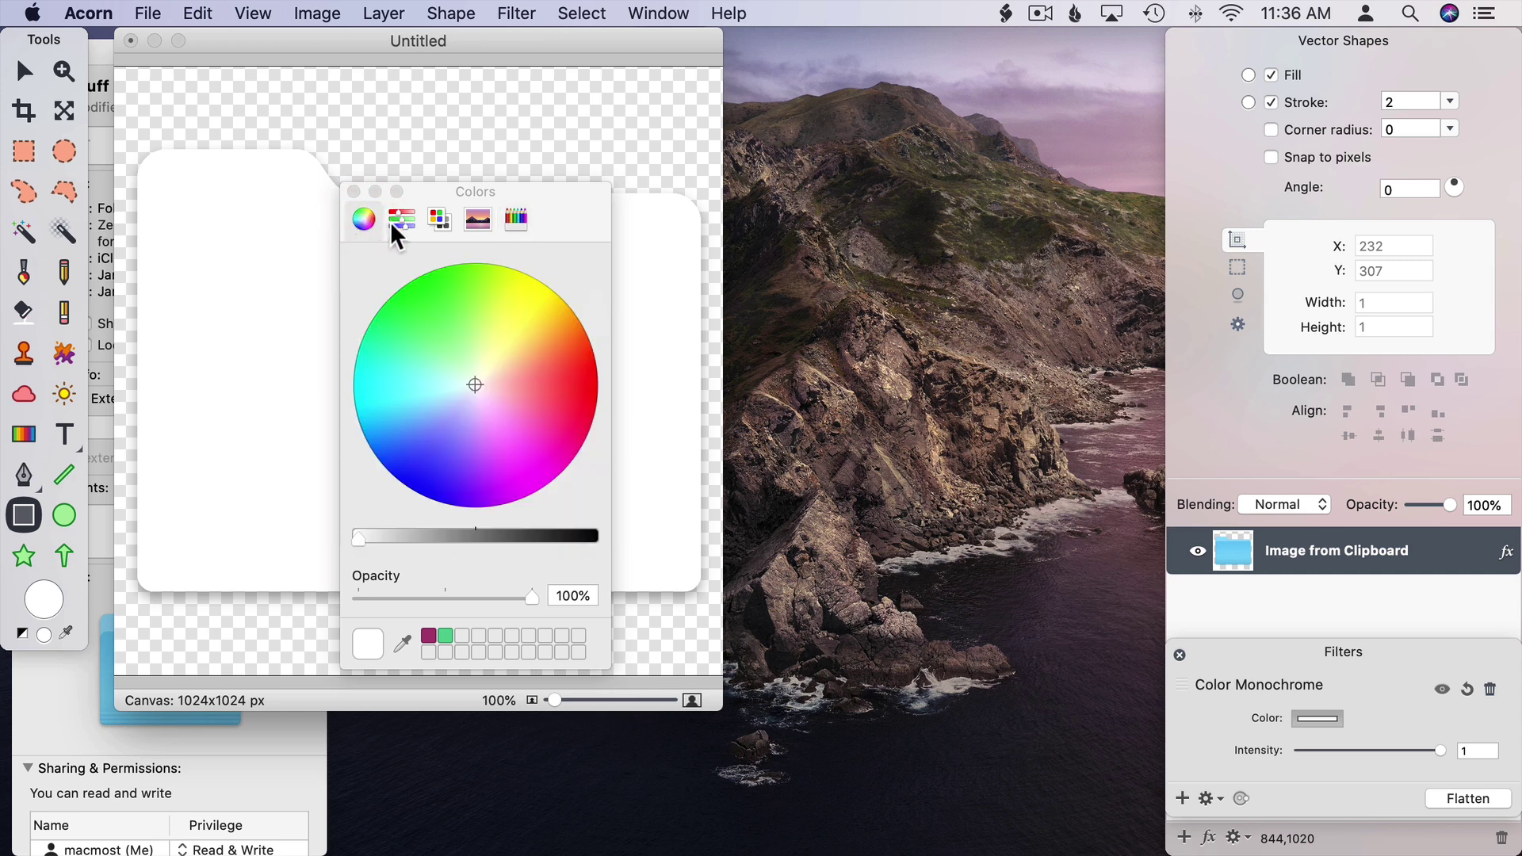
{"action": "left_click", "coordinate": [402, 219]}
{"action": "left_click", "coordinate": [438, 219]}
{"action": "left_click", "coordinate": [478, 220]}
{"action": "left_click", "coordinate": [507, 221]}
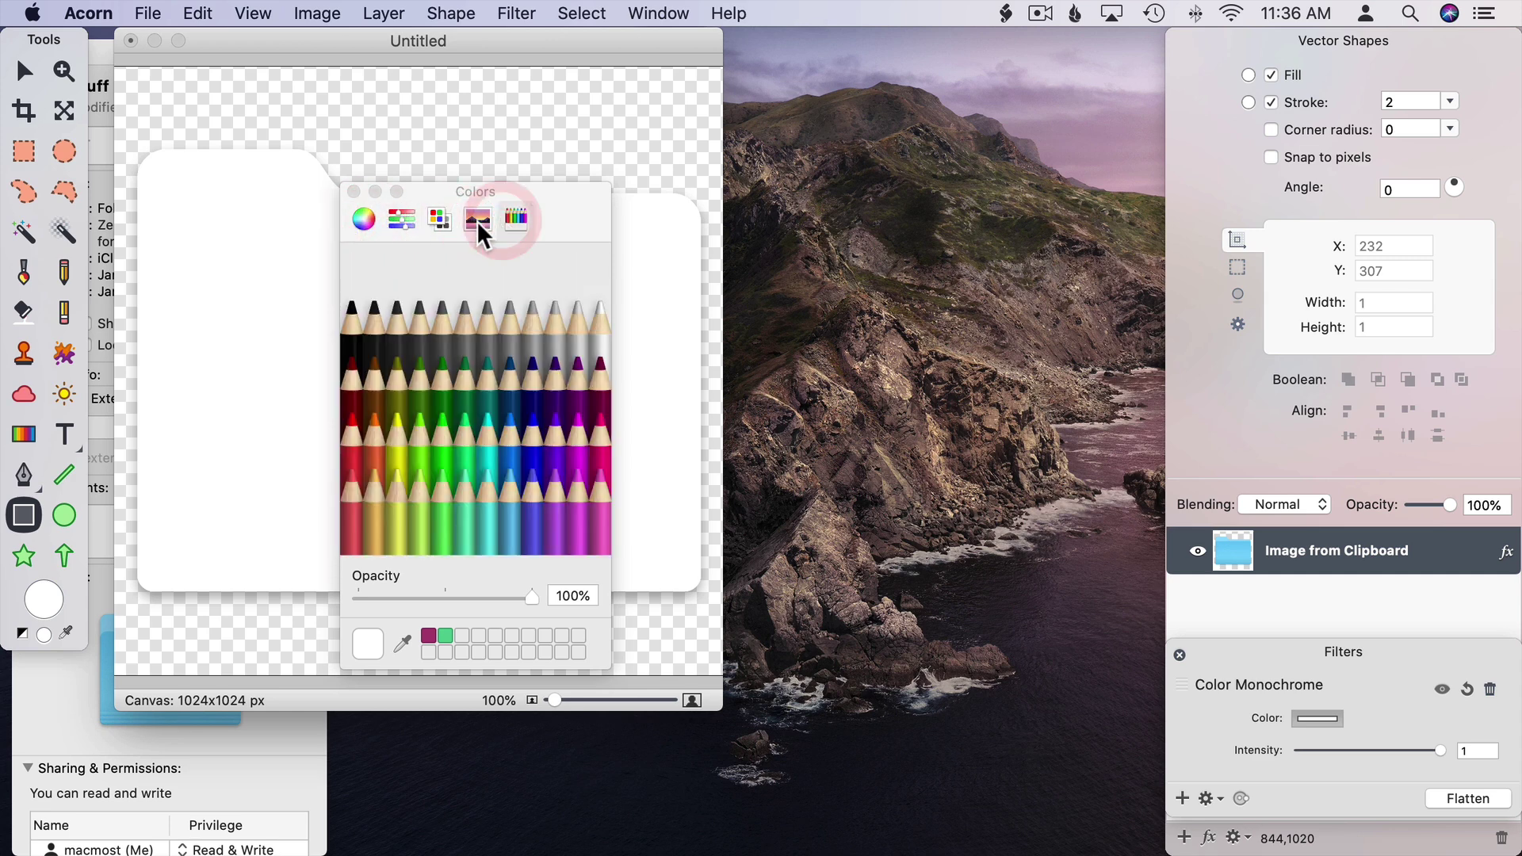
{"action": "left_click", "coordinate": [354, 433]}
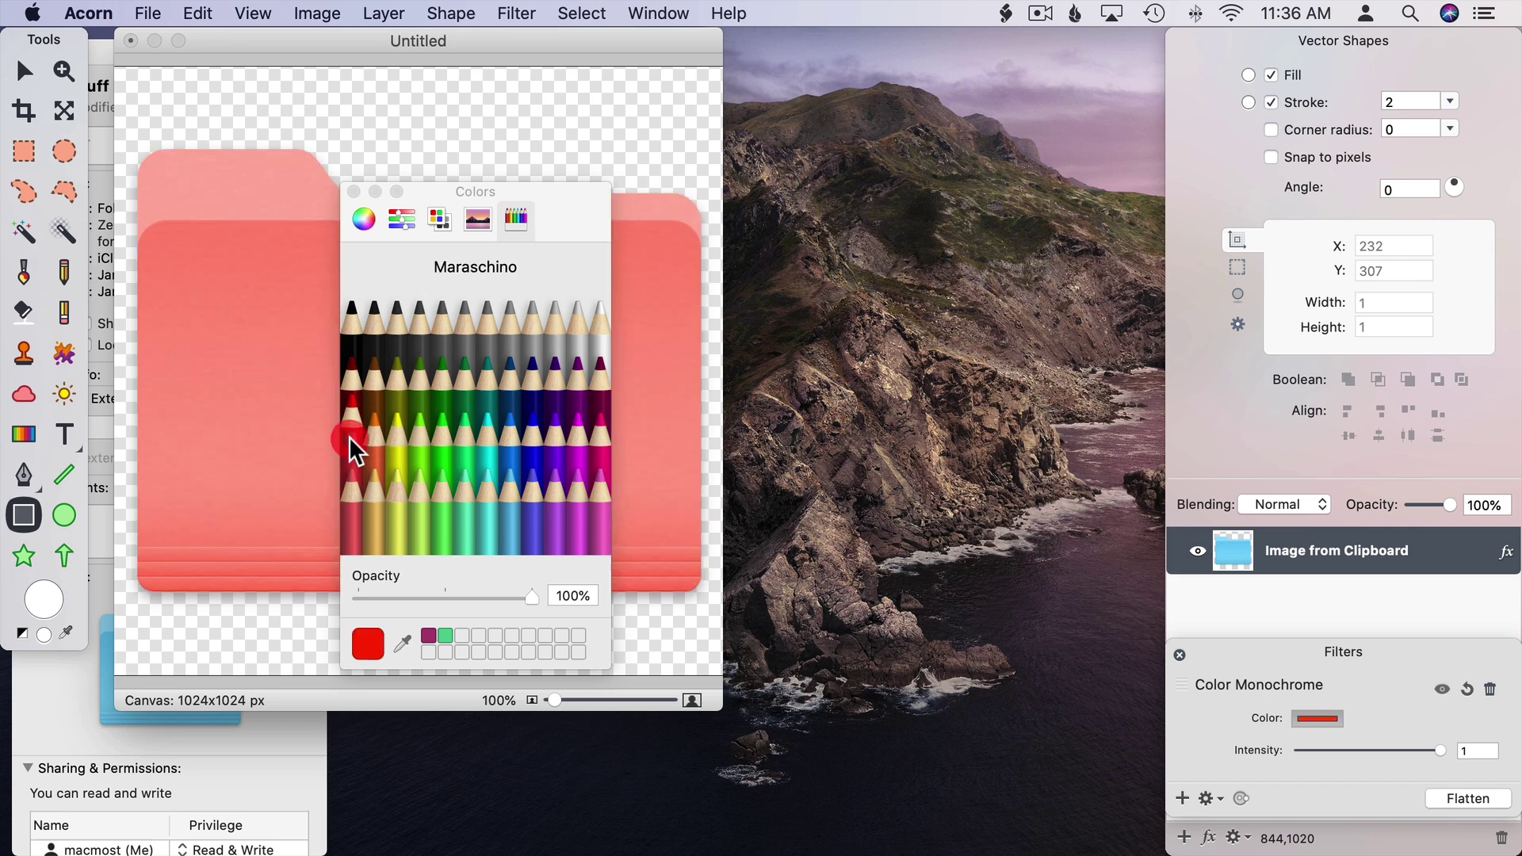
{"action": "left_click", "coordinate": [354, 193]}
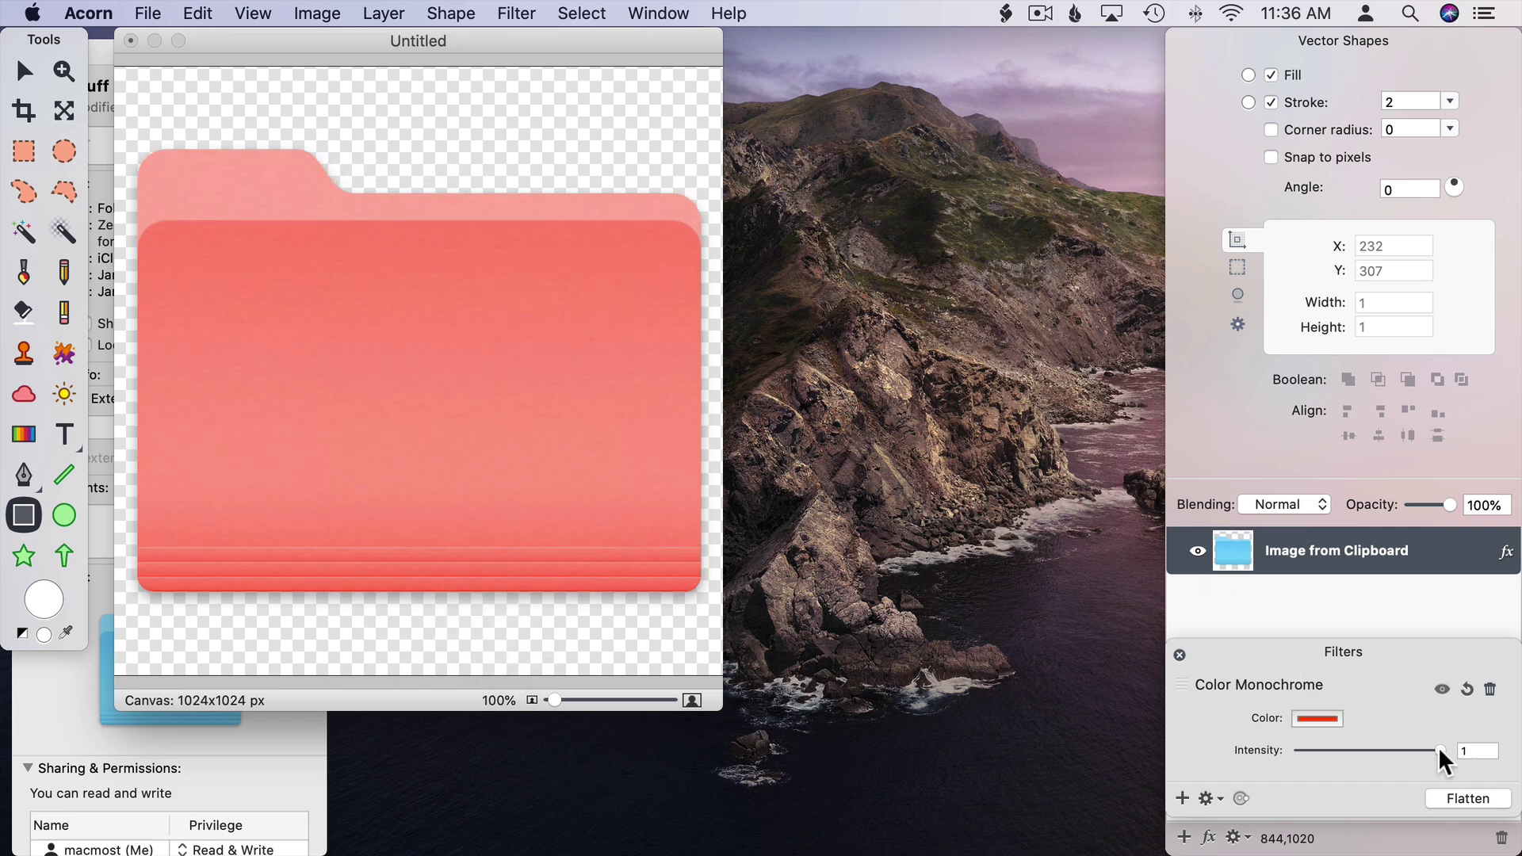
{"action": "mouse_move", "coordinate": [1439, 752]}
{"action": "left_mouse_down"}
{"action": "mouse_move", "coordinate": [1293, 761]}
{"action": "mouse_move", "coordinate": [1438, 750]}
{"action": "left_mouse_up"}
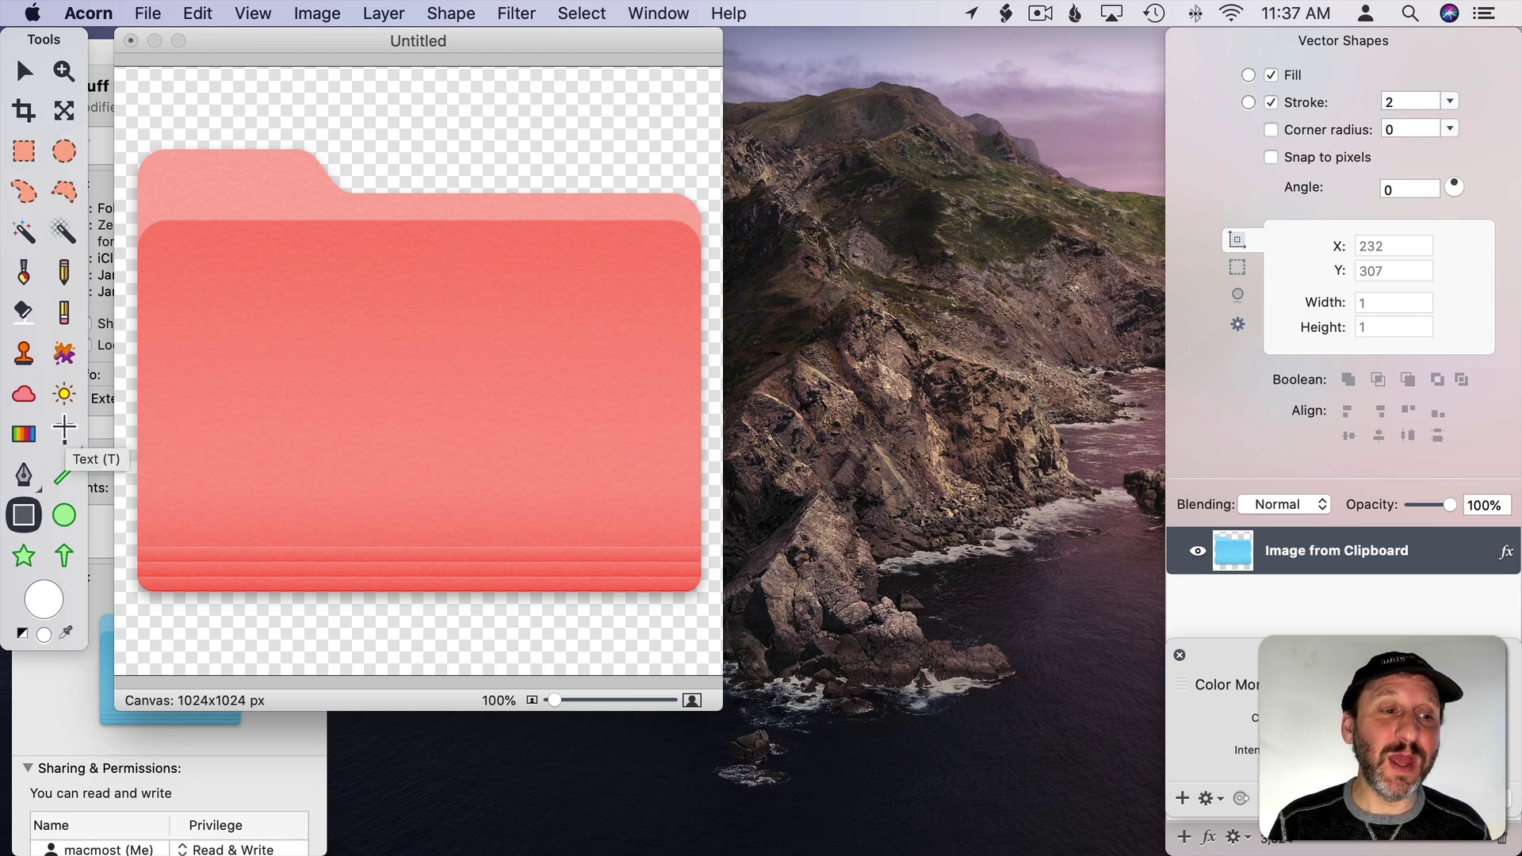
{"action": "left_click", "coordinate": [64, 436]}
{"action": "left_click", "coordinate": [345, 400]}
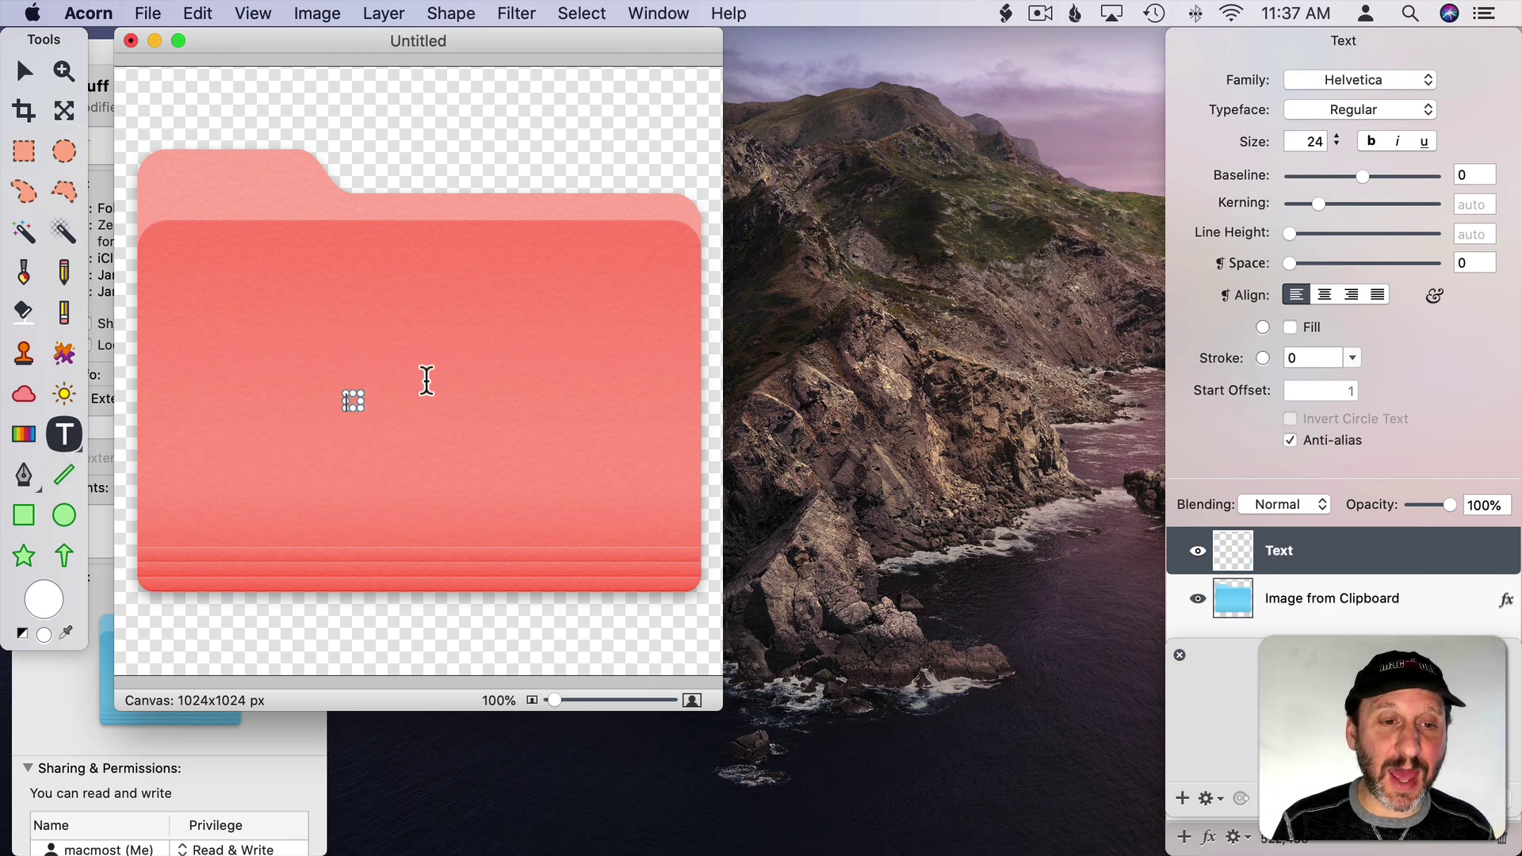
{"action": "type", "text": "AAAAAAAAA"}
{"action": "key", "text": "shift+super"}
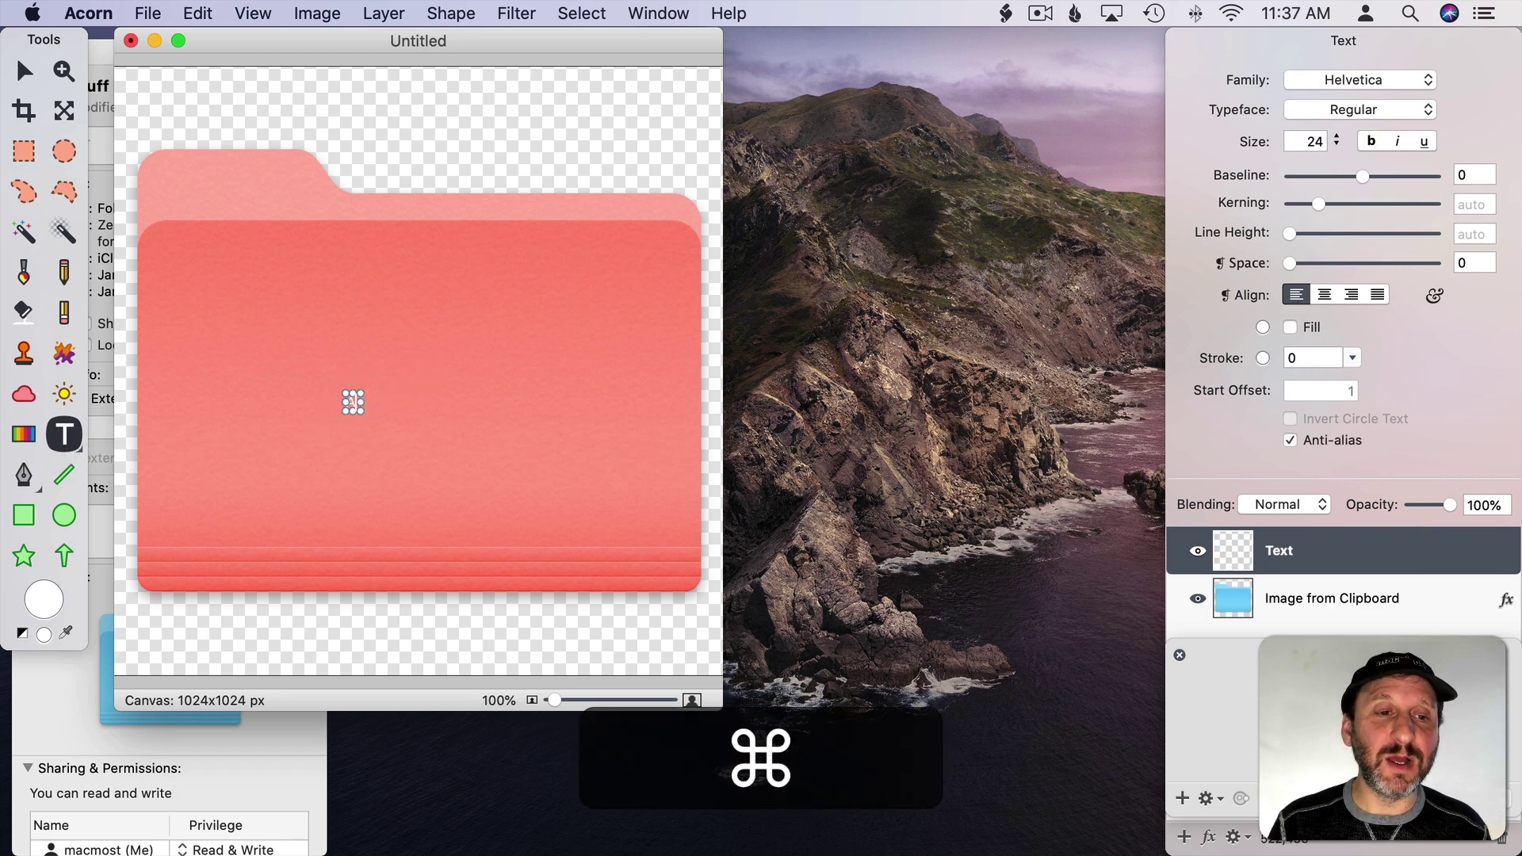
{"action": "double_click", "coordinate": [1311, 141]}
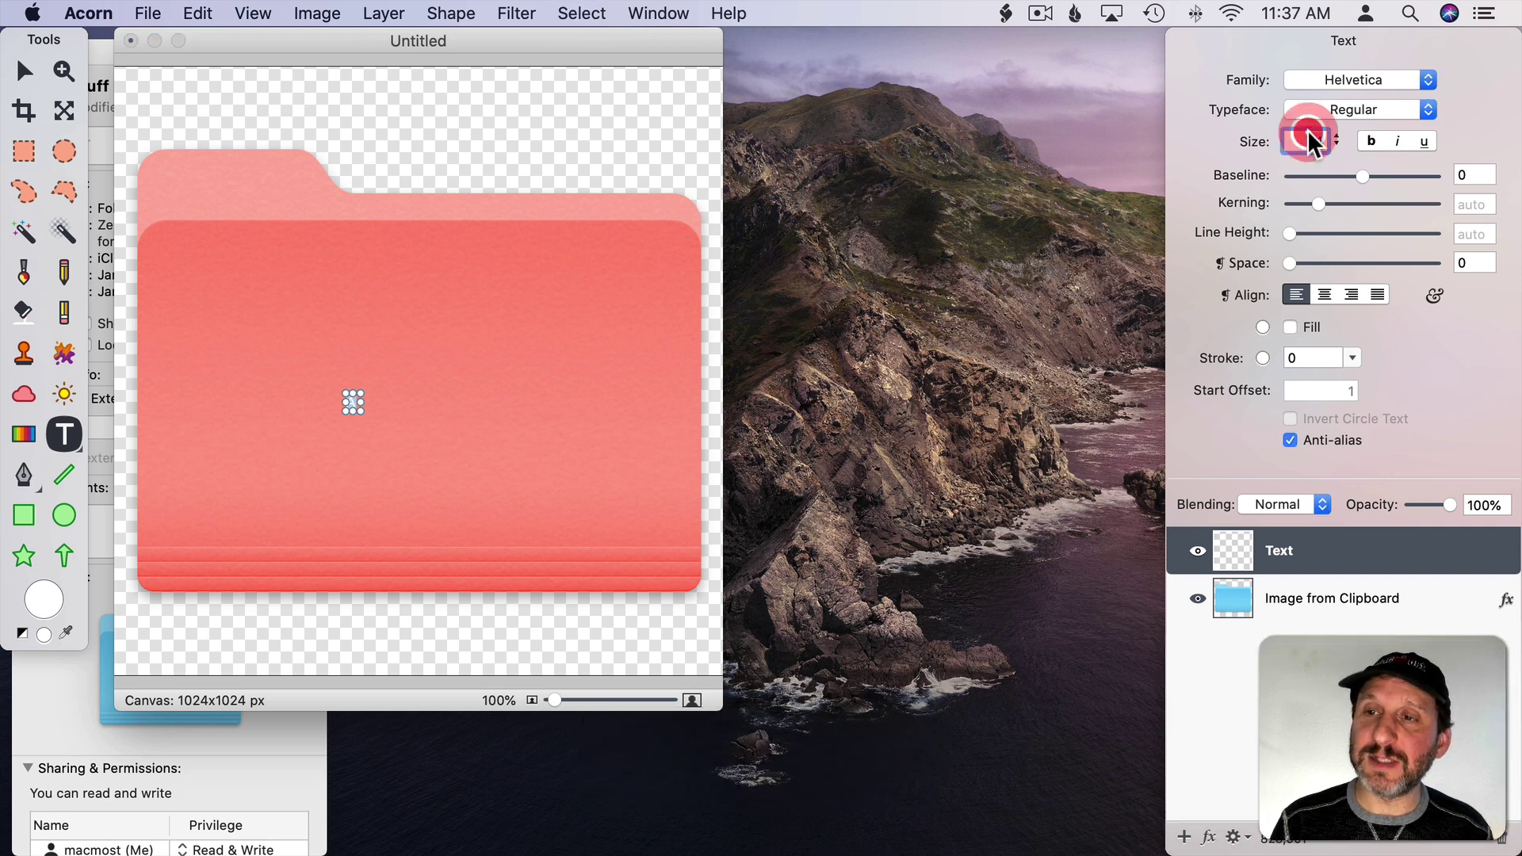
{"action": "type", "text": "500"}
{"action": "key", "text": "Return"}
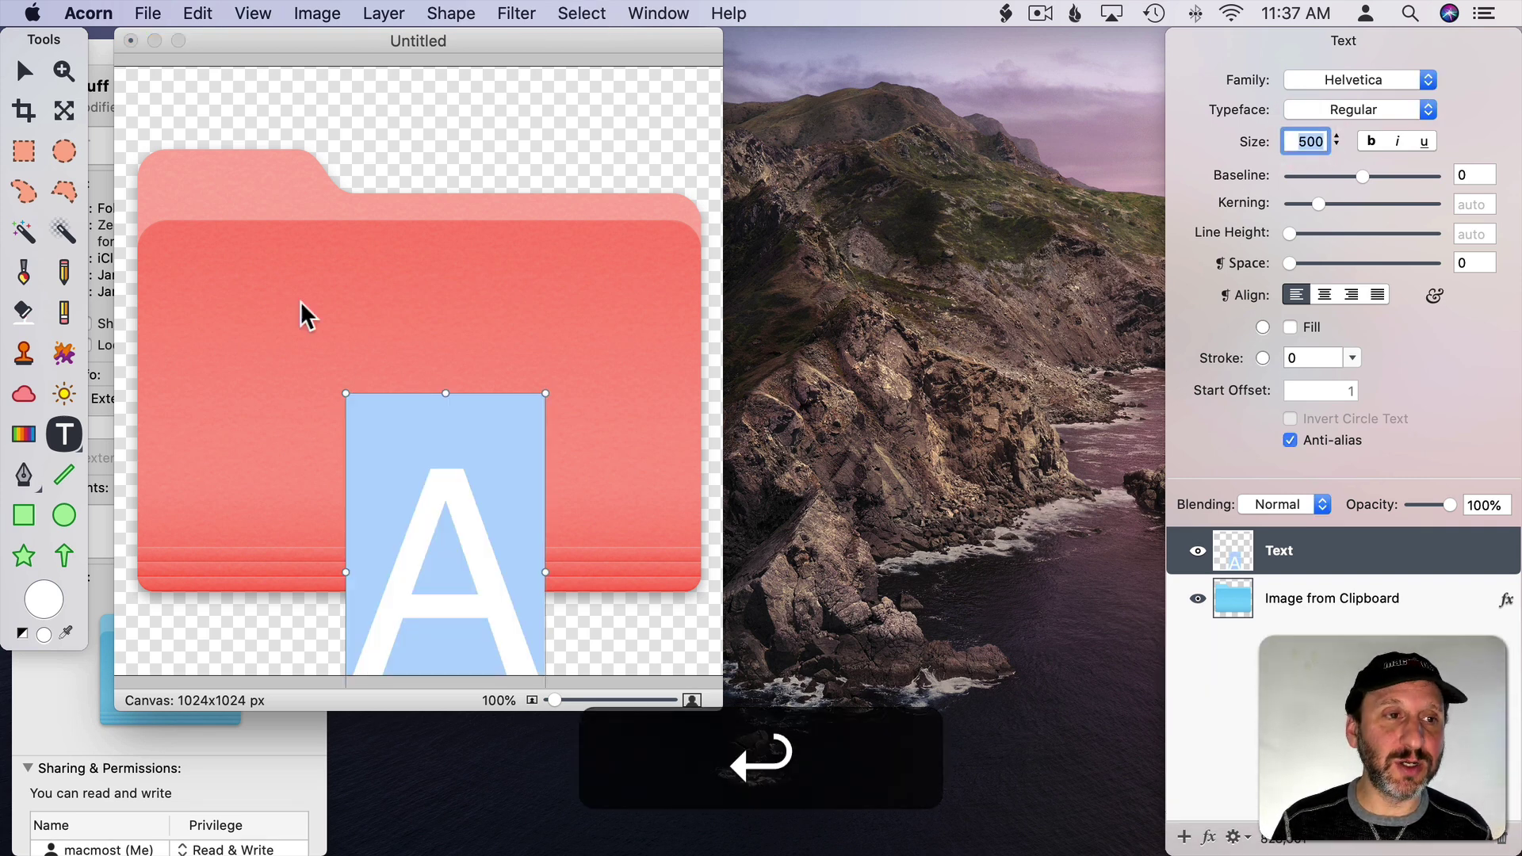
{"action": "left_click", "coordinate": [24, 73]}
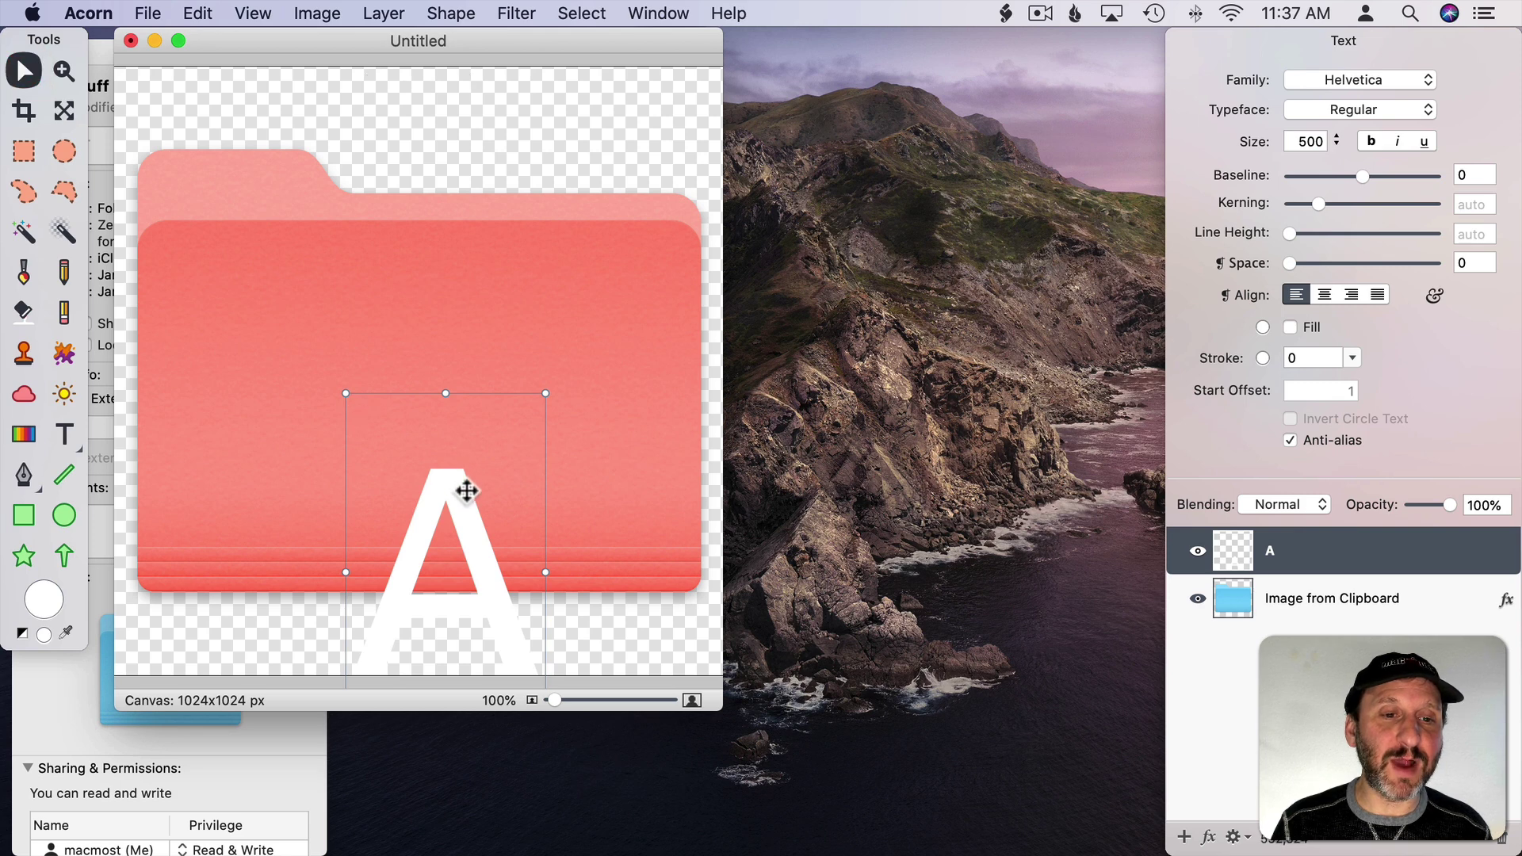
{"action": "left_click_drag", "start_coordinate": [466, 487], "coordinate": [422, 323]}
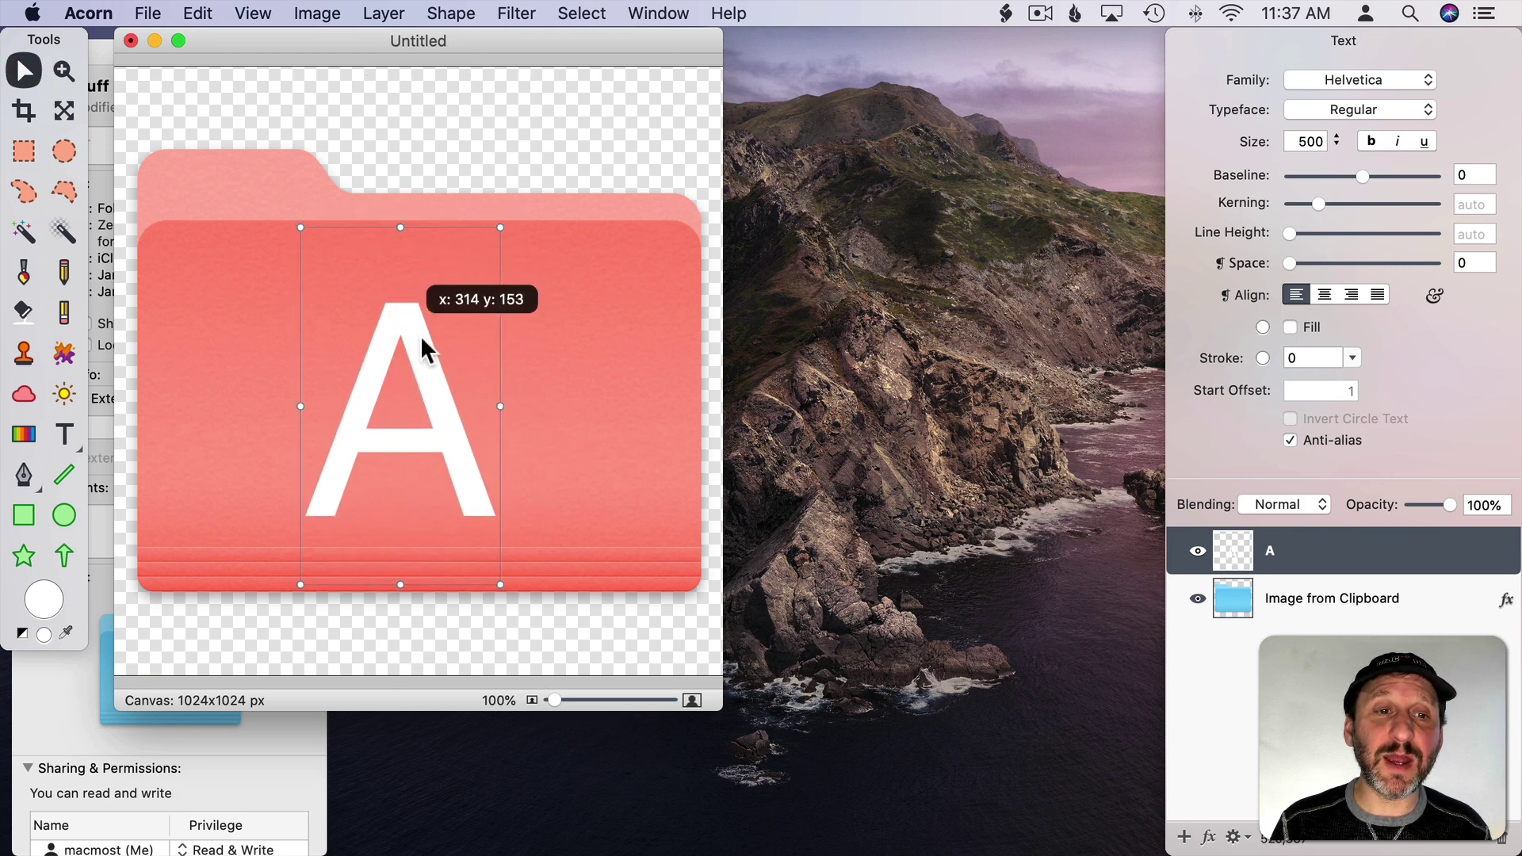
{"action": "double_click", "coordinate": [421, 336]}
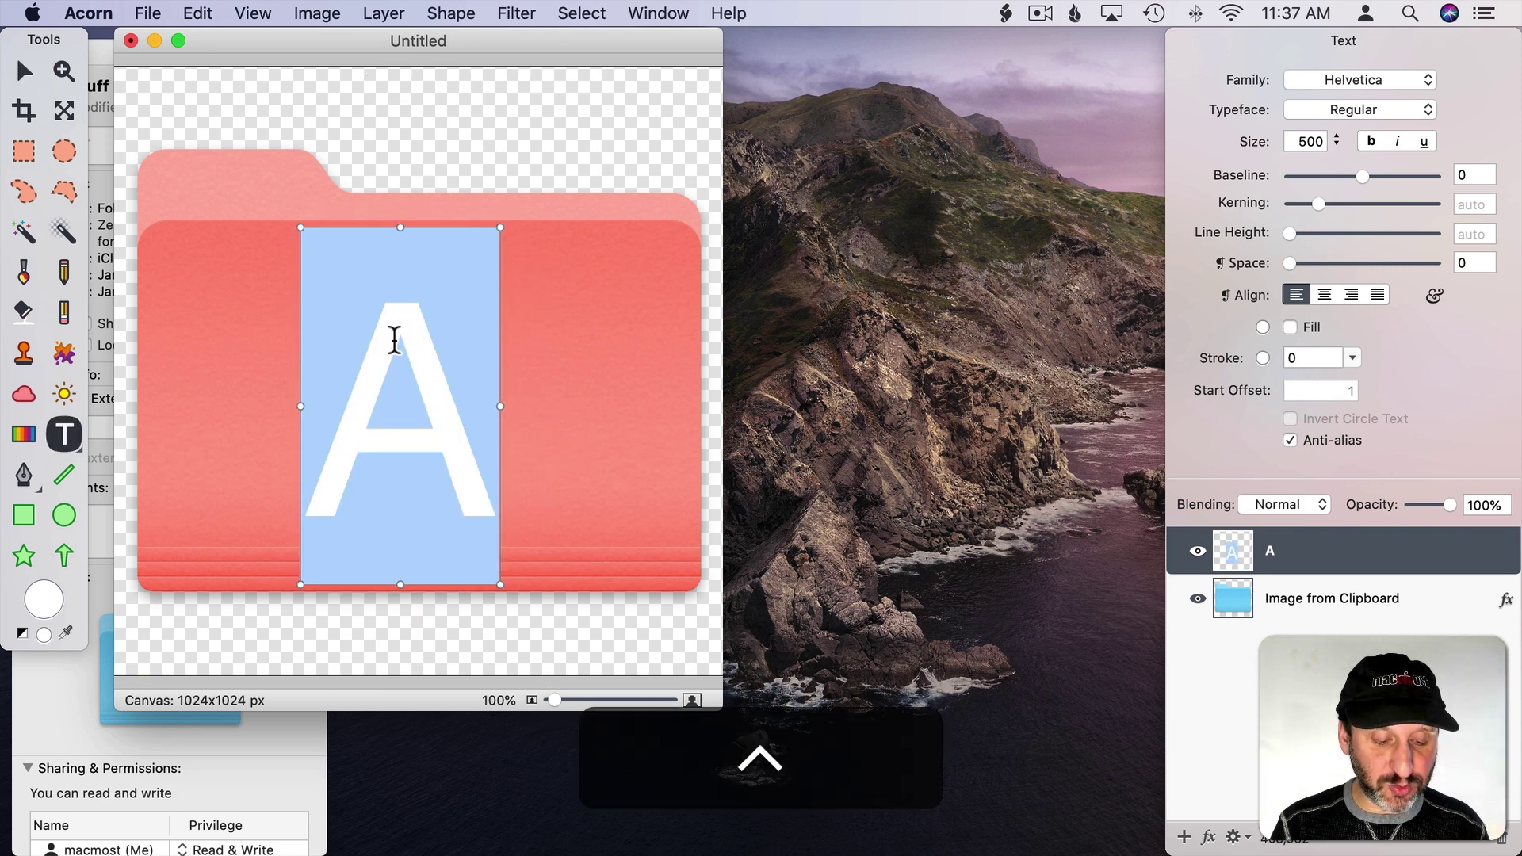
{"action": "key", "text": "ctrl+super+space"}
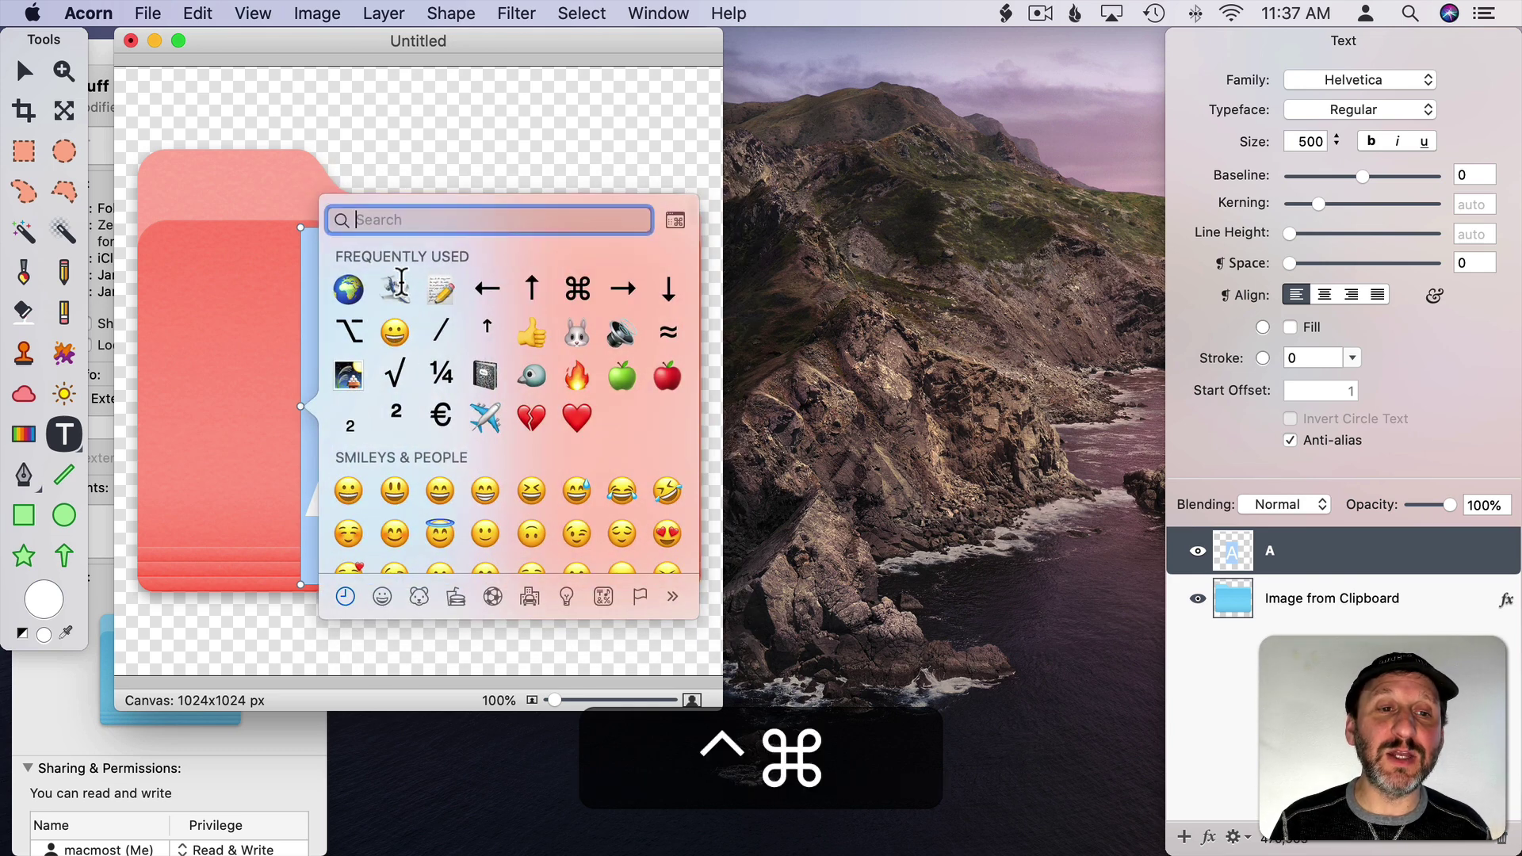
{"action": "left_click", "coordinate": [396, 333]}
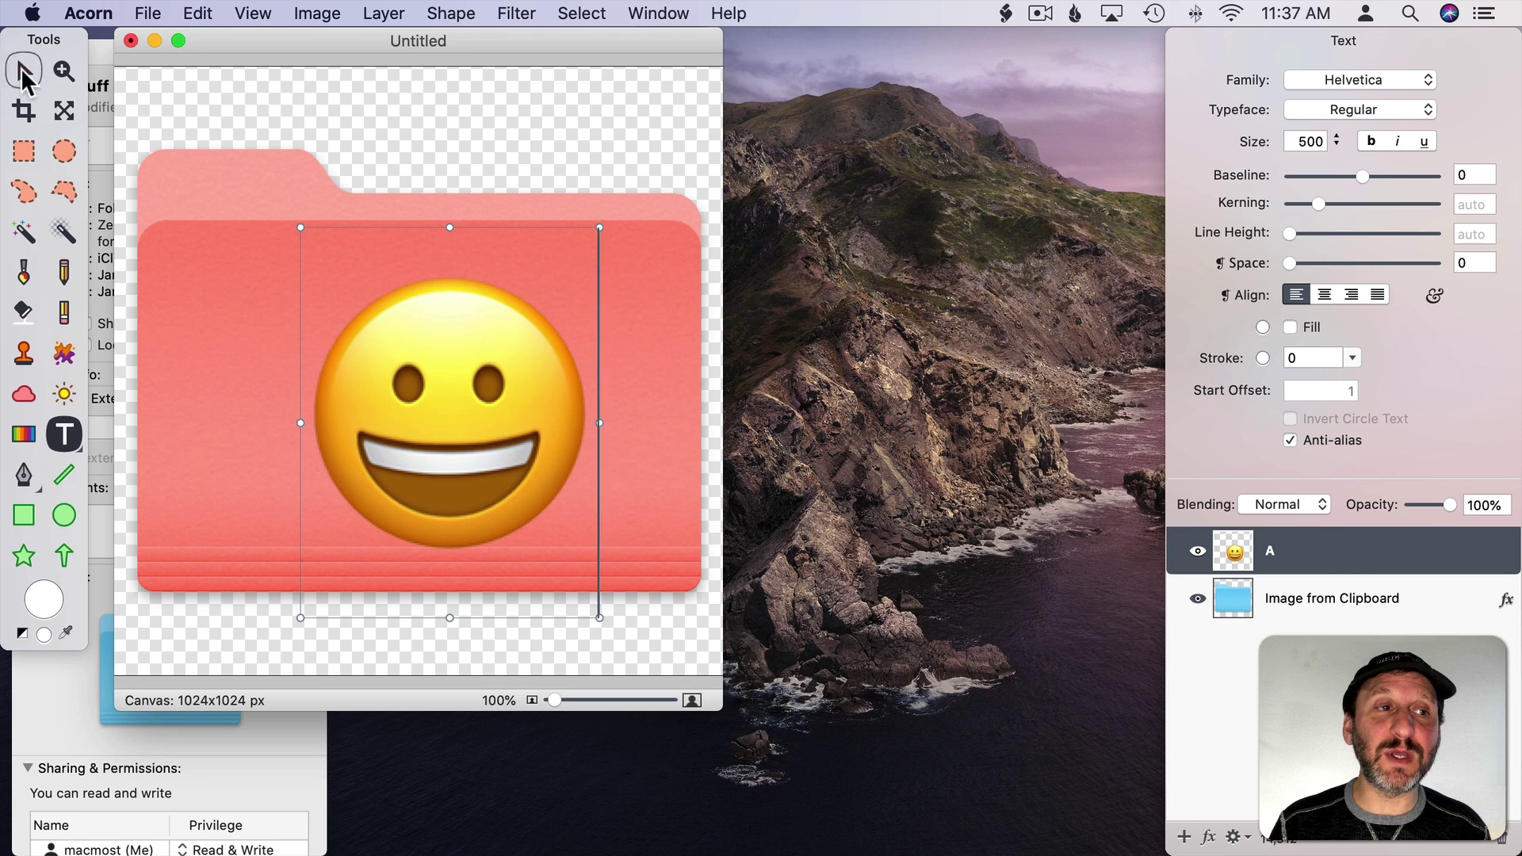
{"action": "left_click", "coordinate": [23, 70]}
{"action": "left_click_drag", "start_coordinate": [490, 385], "coordinate": [451, 351]}
{"action": "key", "text": "BackSpace"}
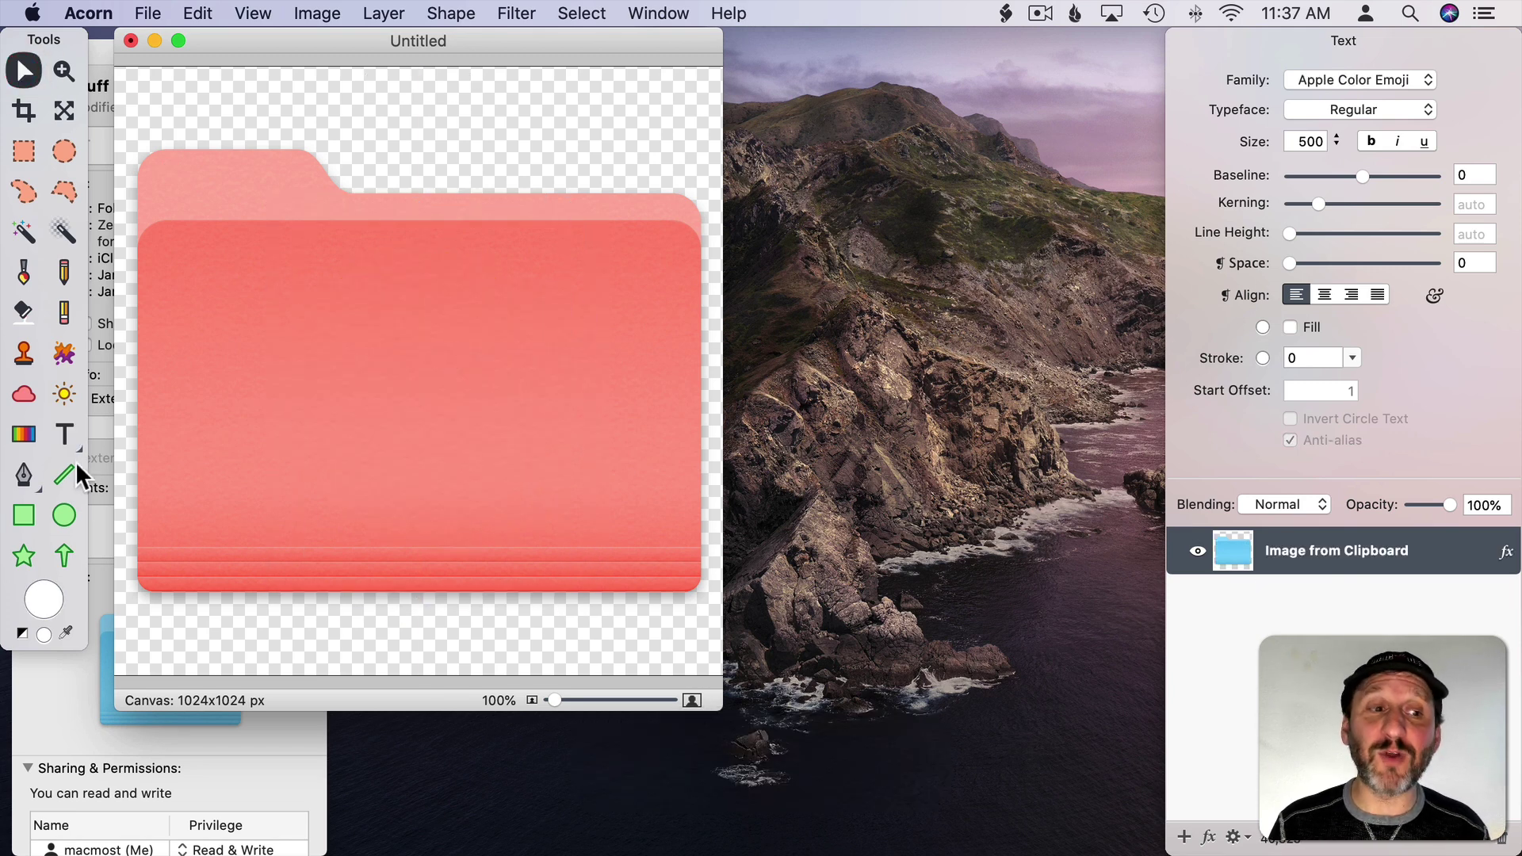
Draw a large five-point star centred on the folder, filled Maraschino red
{"action": "left_click", "coordinate": [24, 556]}
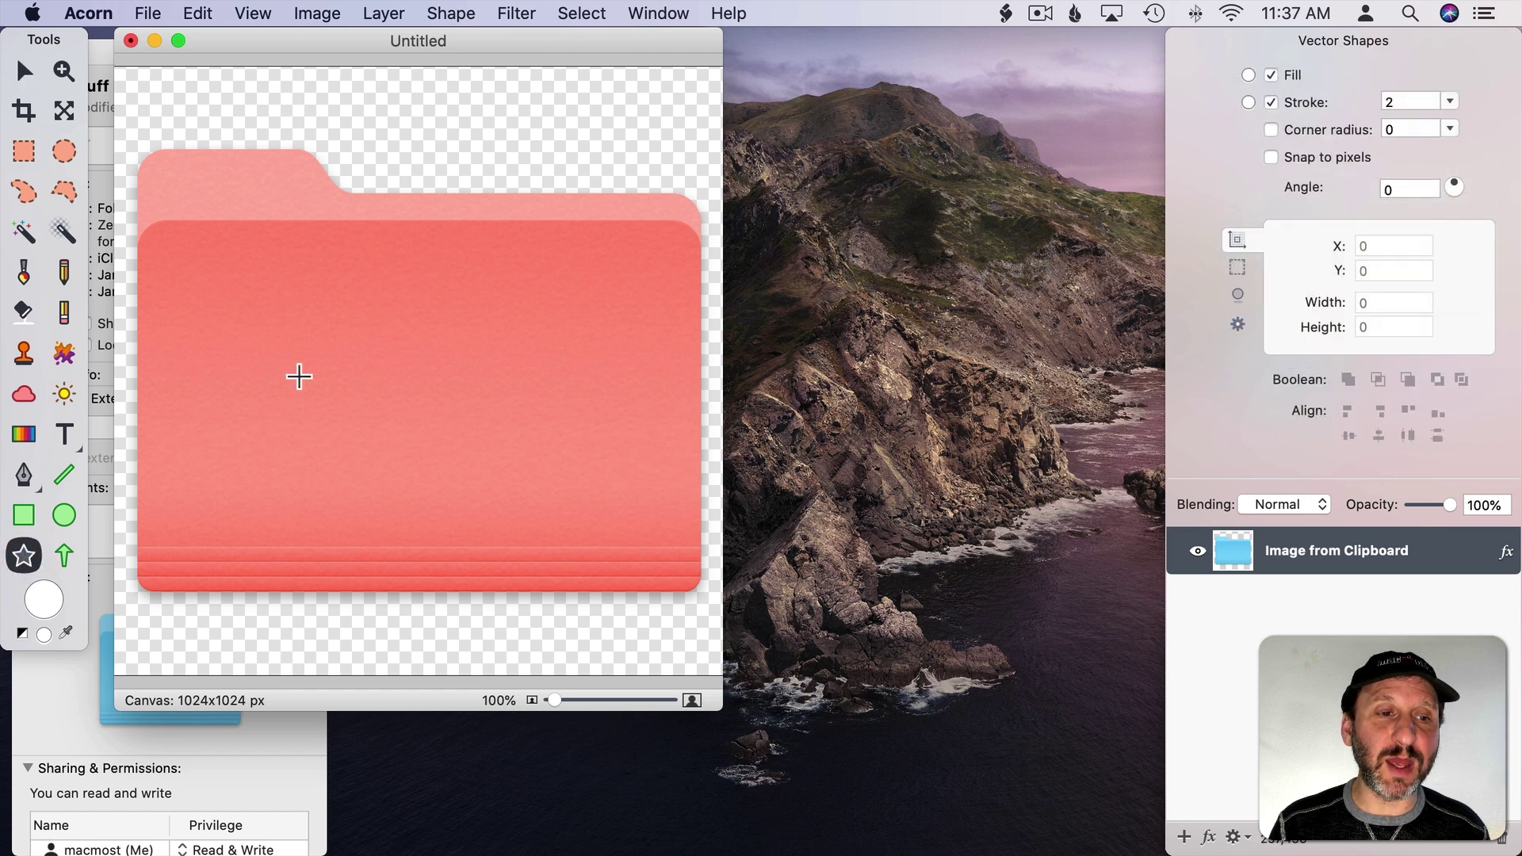
{"action": "left_click_drag", "start_coordinate": [316, 315], "coordinate": [489, 315]}
{"action": "left_click", "coordinate": [23, 70]}
{"action": "left_click_drag", "start_coordinate": [330, 209], "coordinate": [434, 287]}
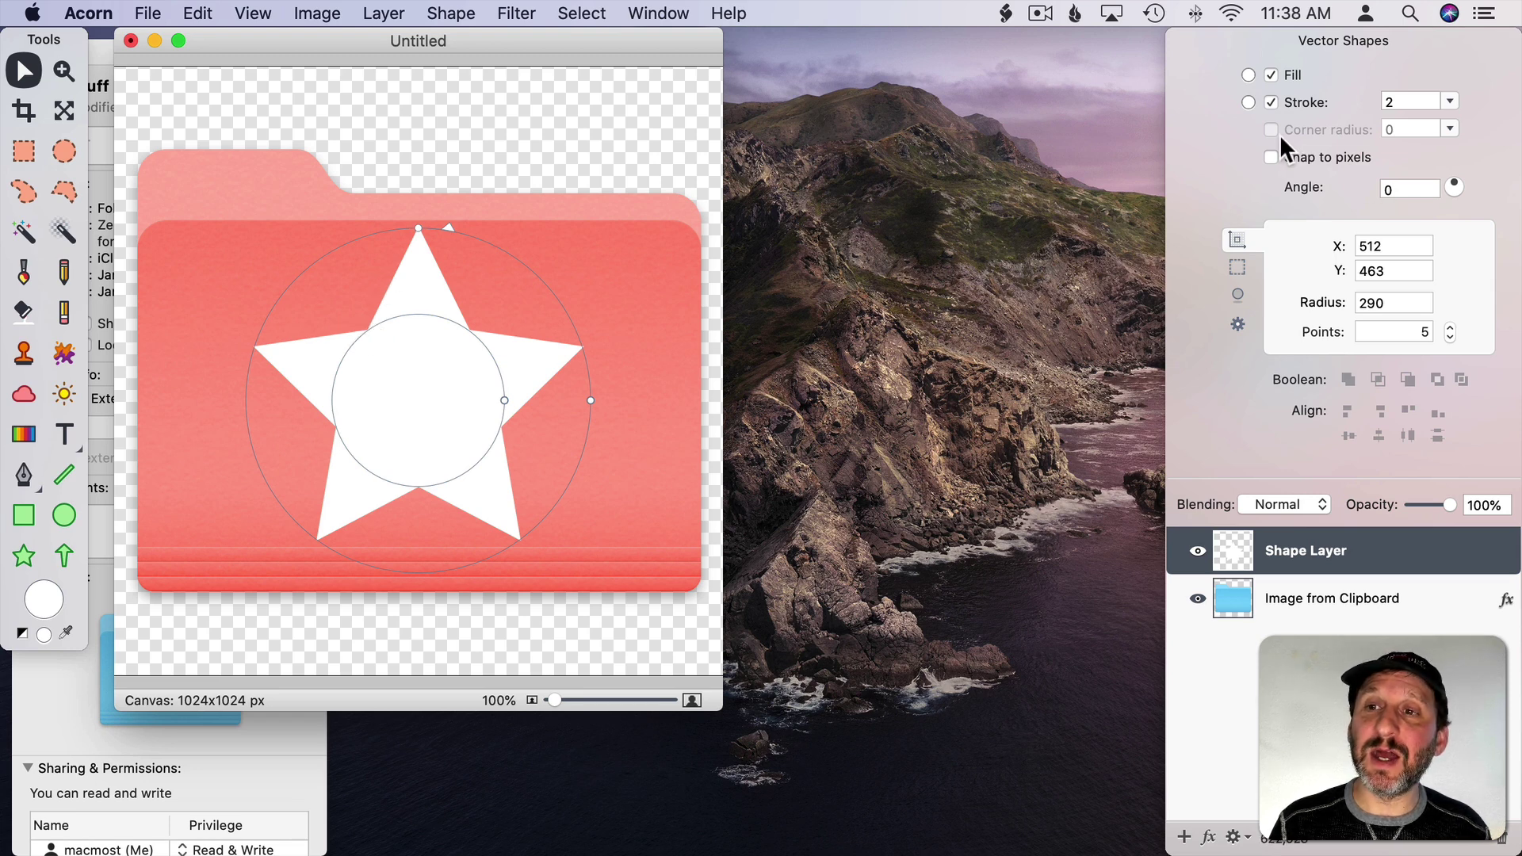
{"action": "left_click", "coordinate": [1247, 75]}
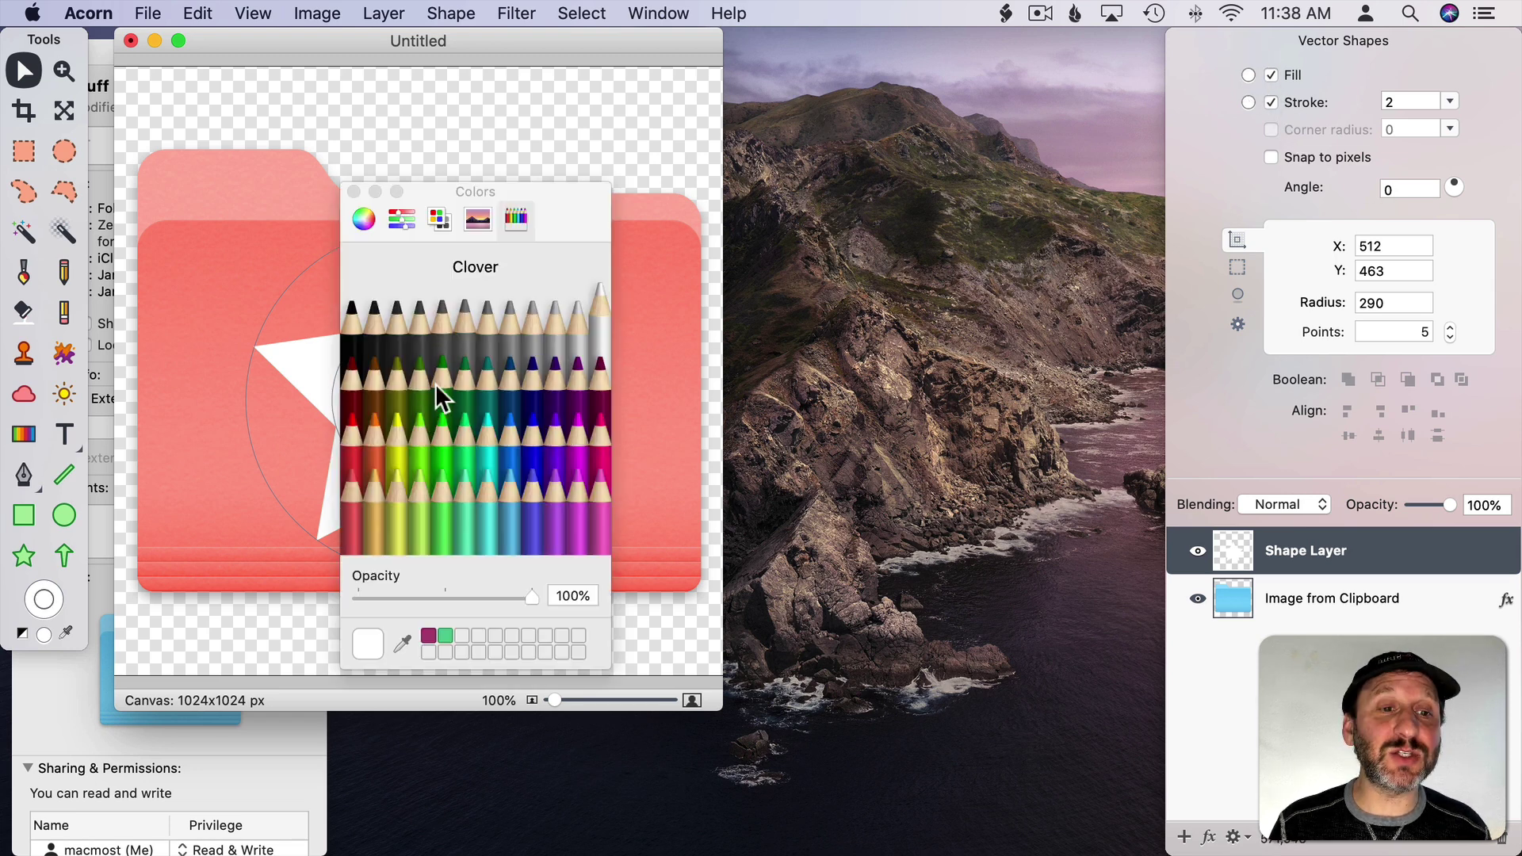
{"action": "left_click", "coordinate": [354, 433]}
{"action": "left_click", "coordinate": [354, 191]}
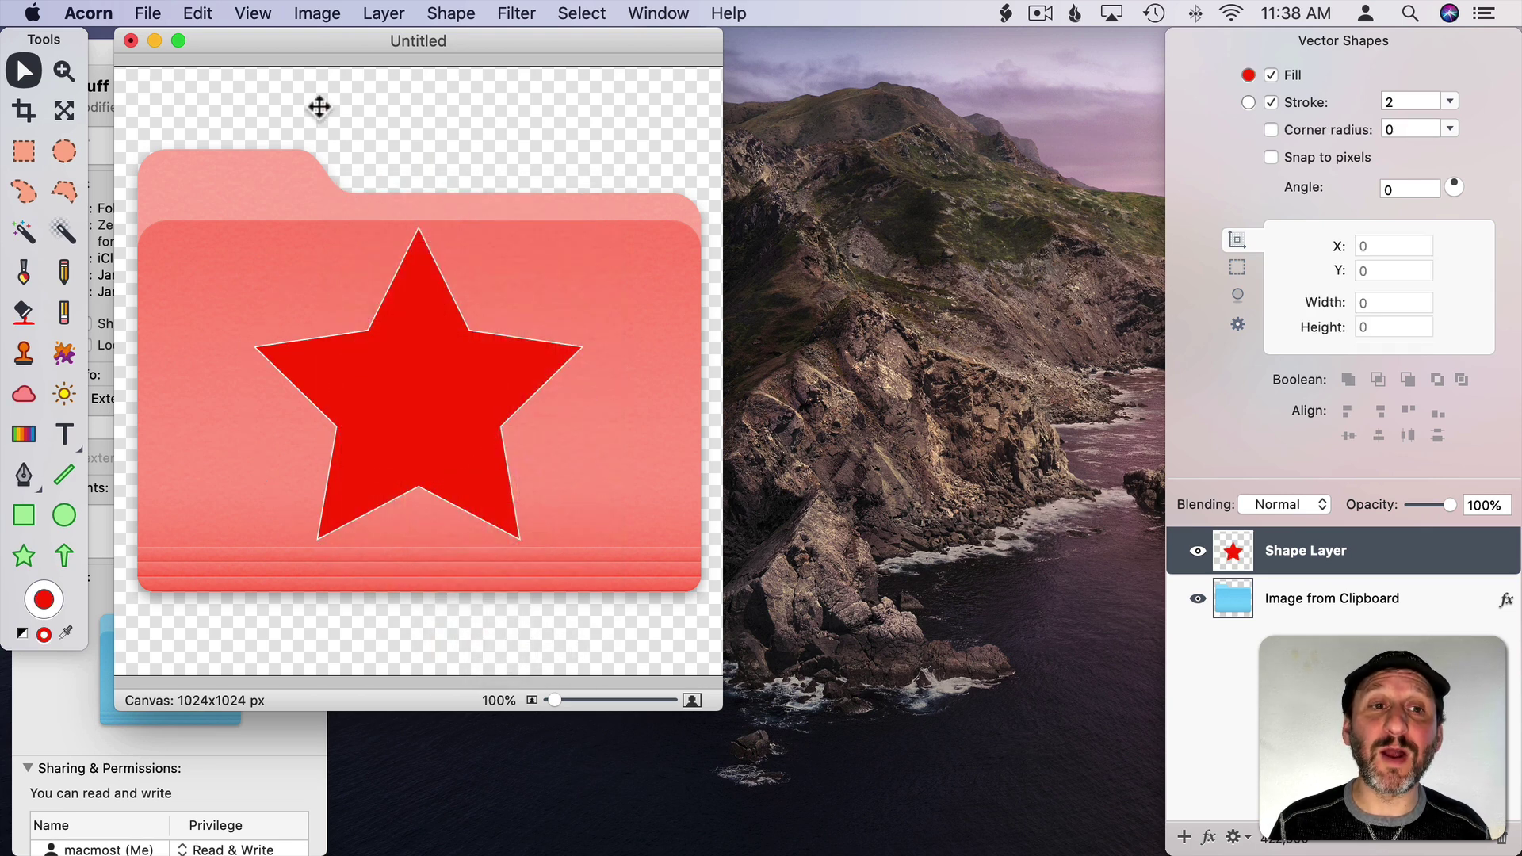
Copy the folder and star together with Edit > Copy Merged
{"action": "key", "text": "m"}
{"action": "left_click", "coordinate": [197, 13]}
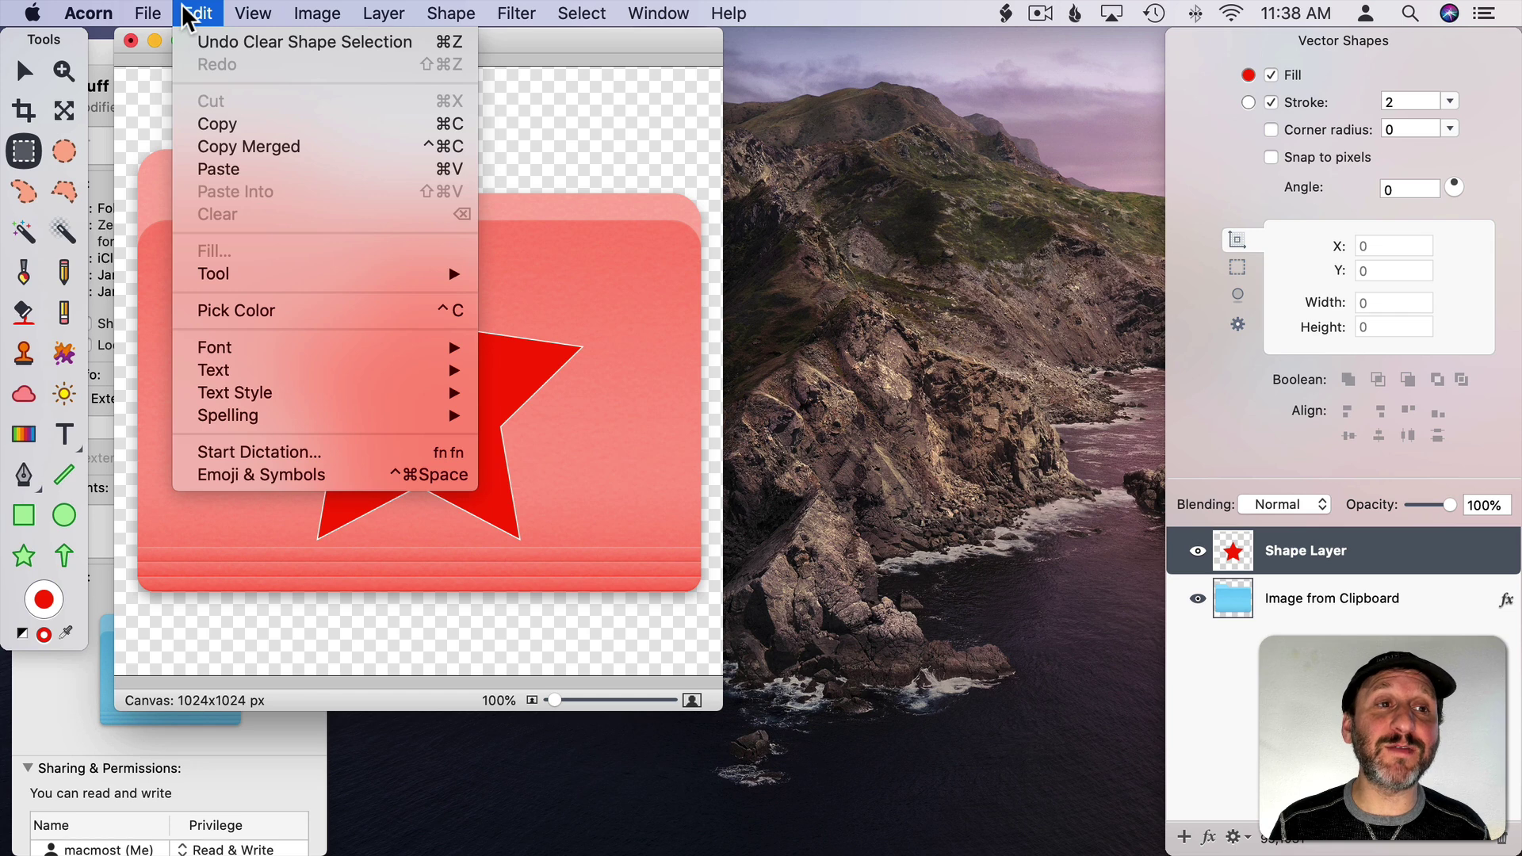
{"action": "left_click", "coordinate": [256, 155]}
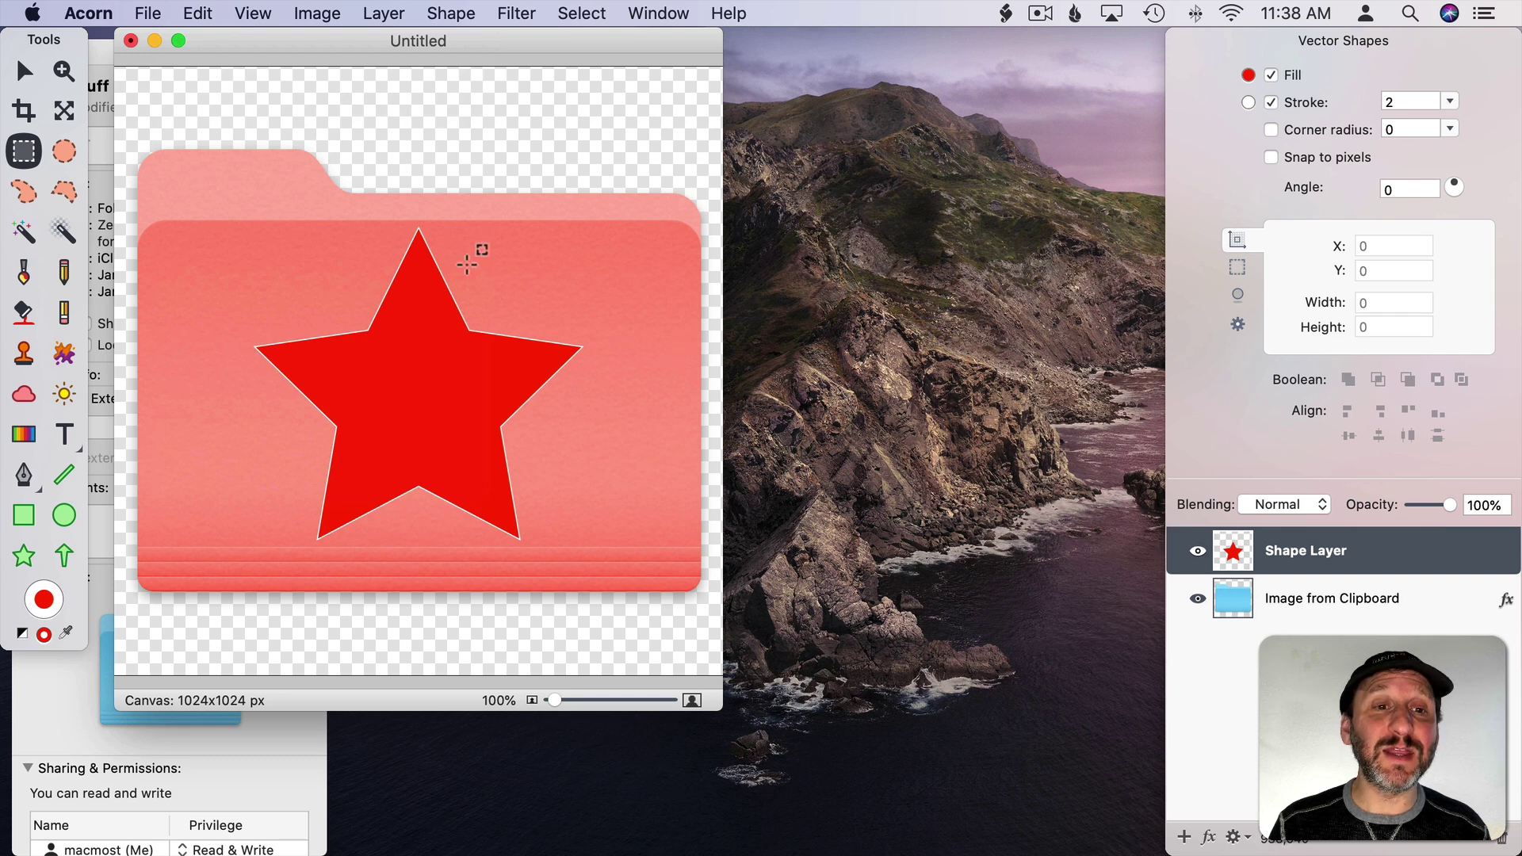
{"action": "key", "text": "super"}
Paste the red star folder image as the Stuff folder's icon in its Info window
{"action": "key", "text": "super+h"}
{"action": "key", "text": "super+h"}
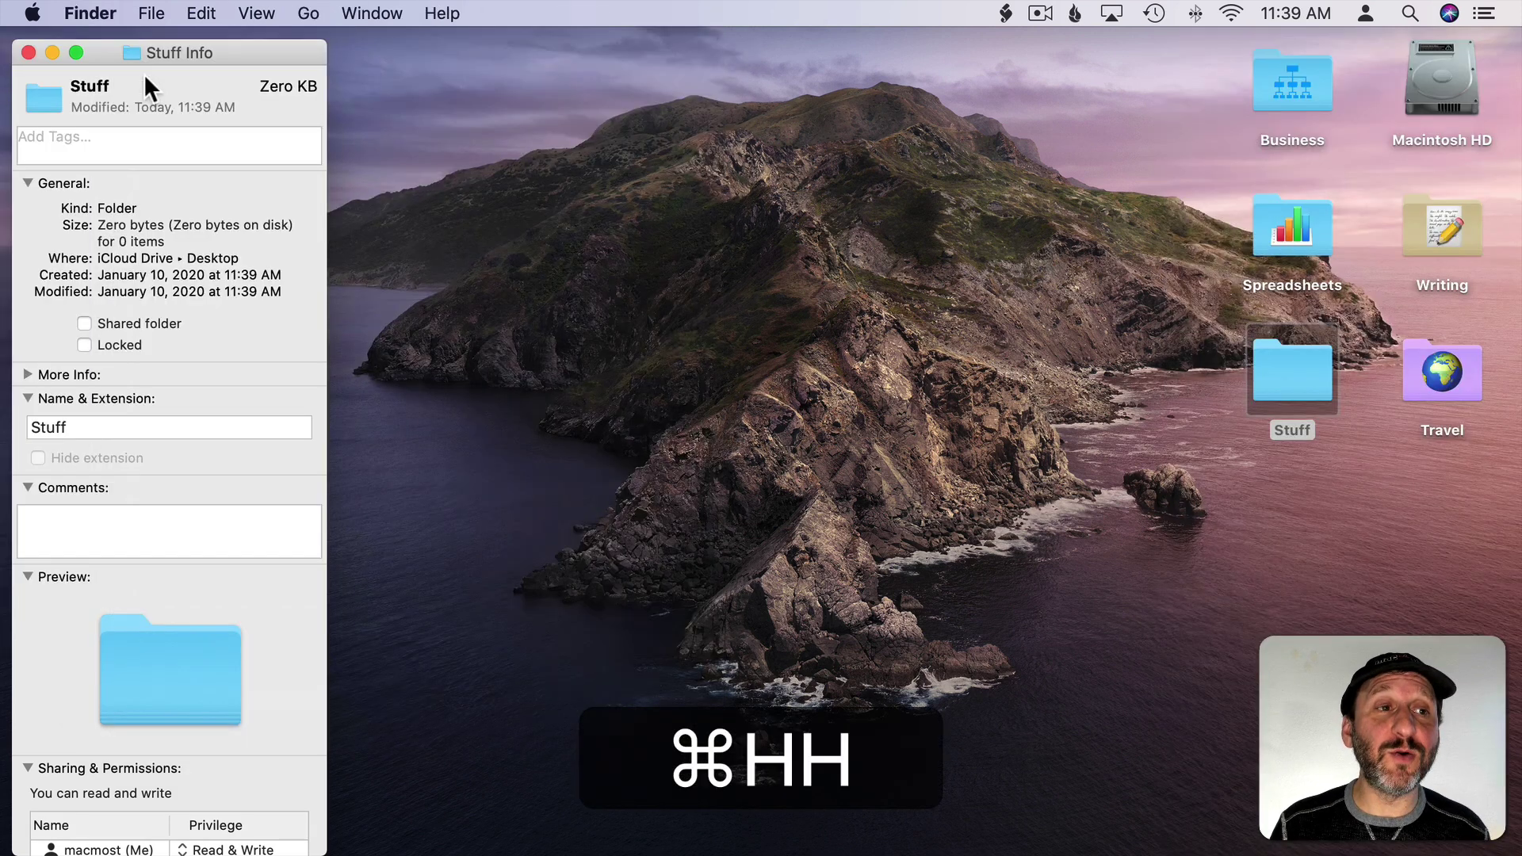
{"action": "left_click", "coordinate": [43, 95]}
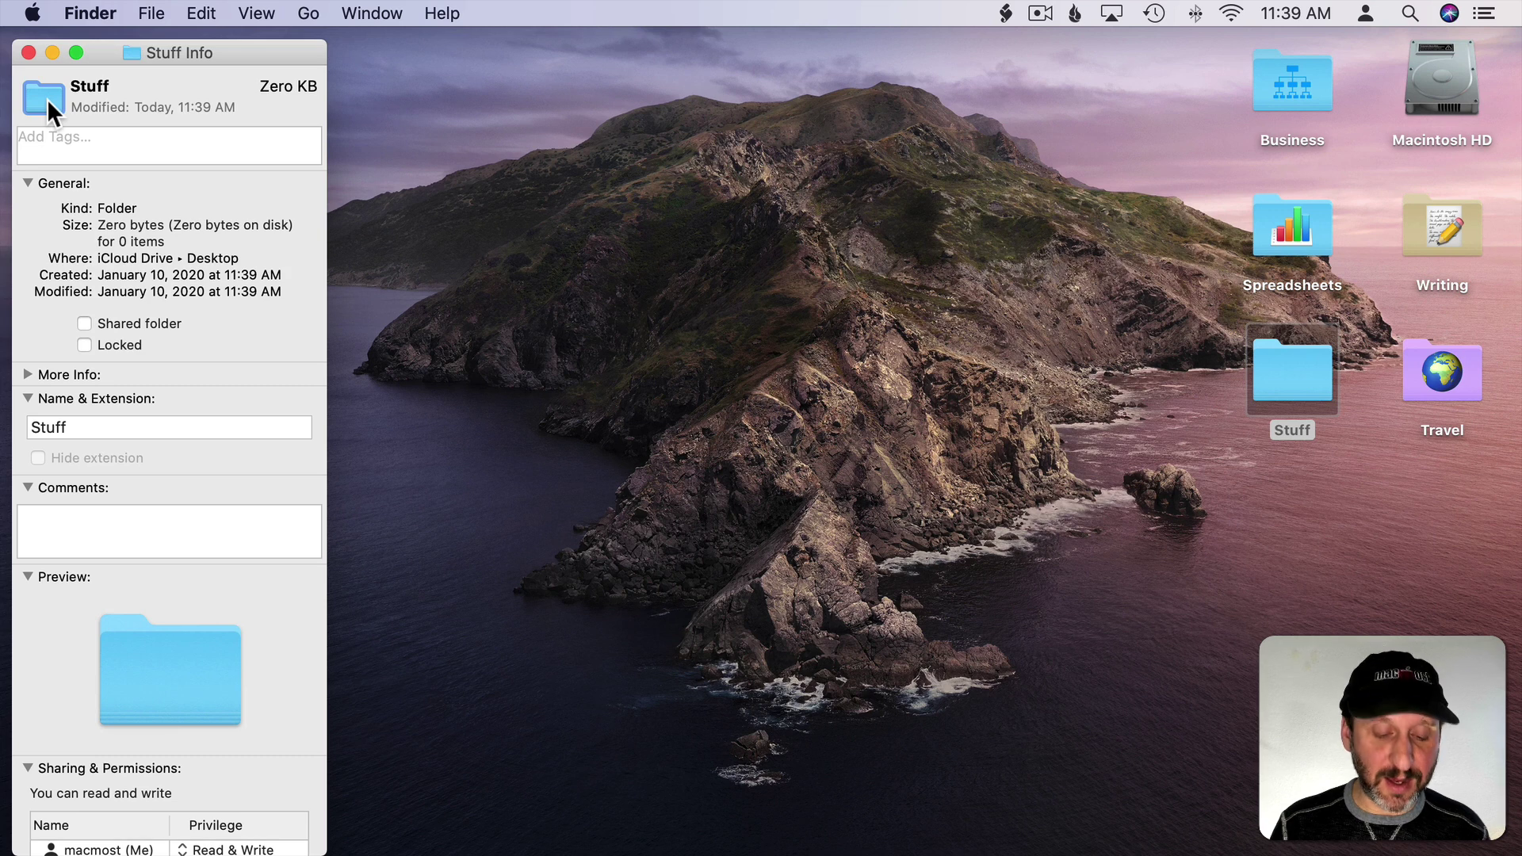
{"action": "key", "text": "super"}
{"action": "key", "text": "super+v"}
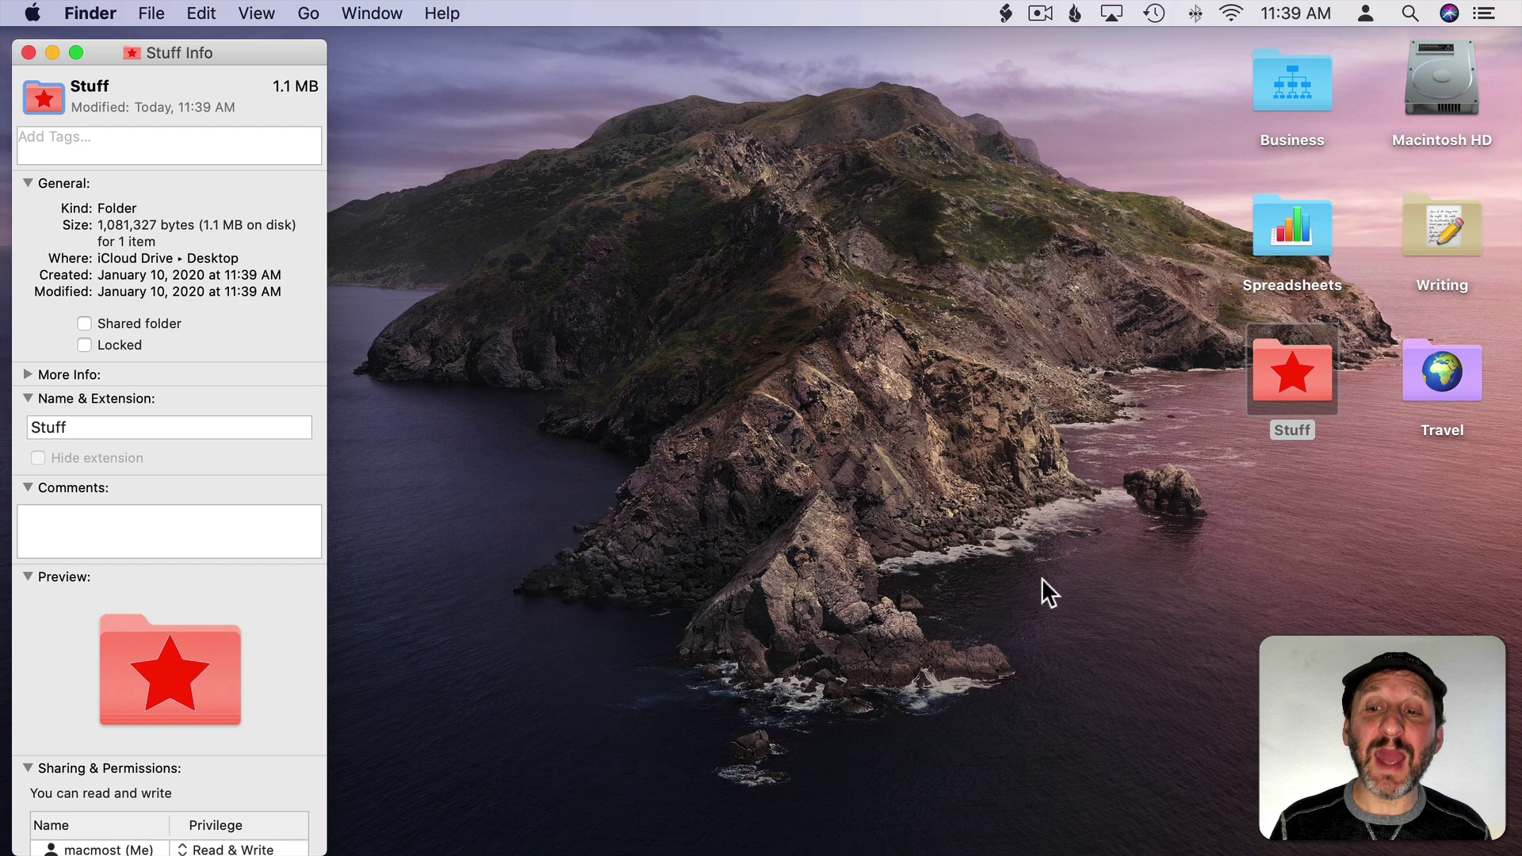
{"action": "left_click", "coordinate": [1213, 838]}
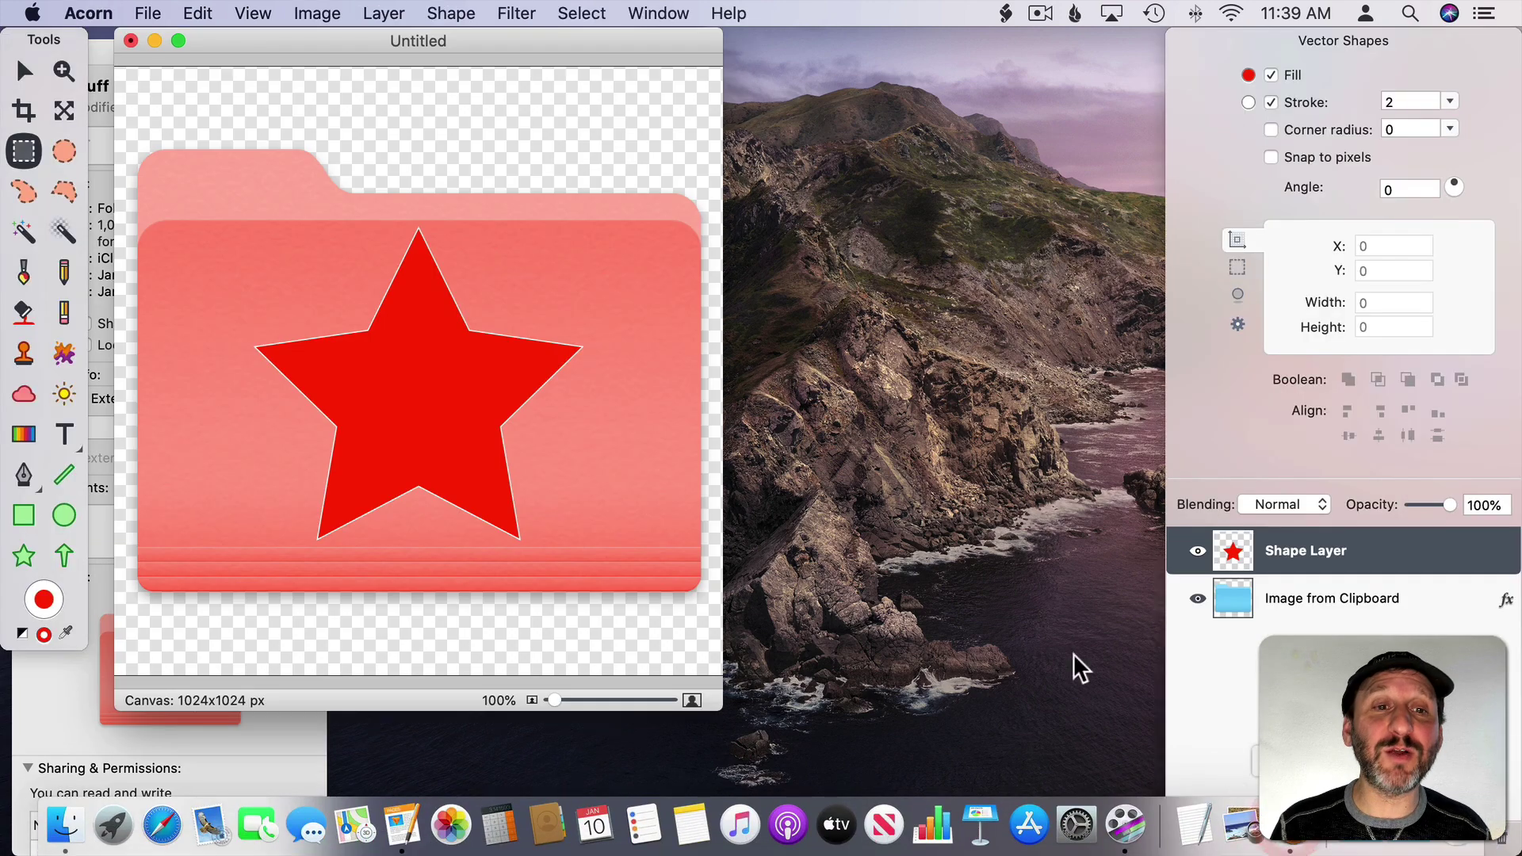